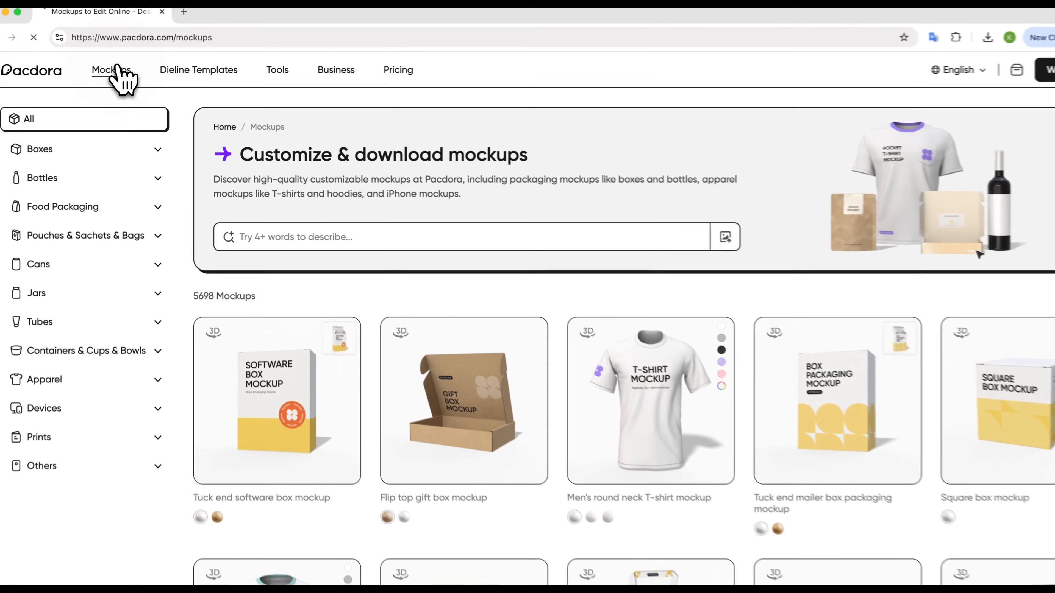
Step: Open the mockup library and look through the available product mockups and categories
click(116, 72)
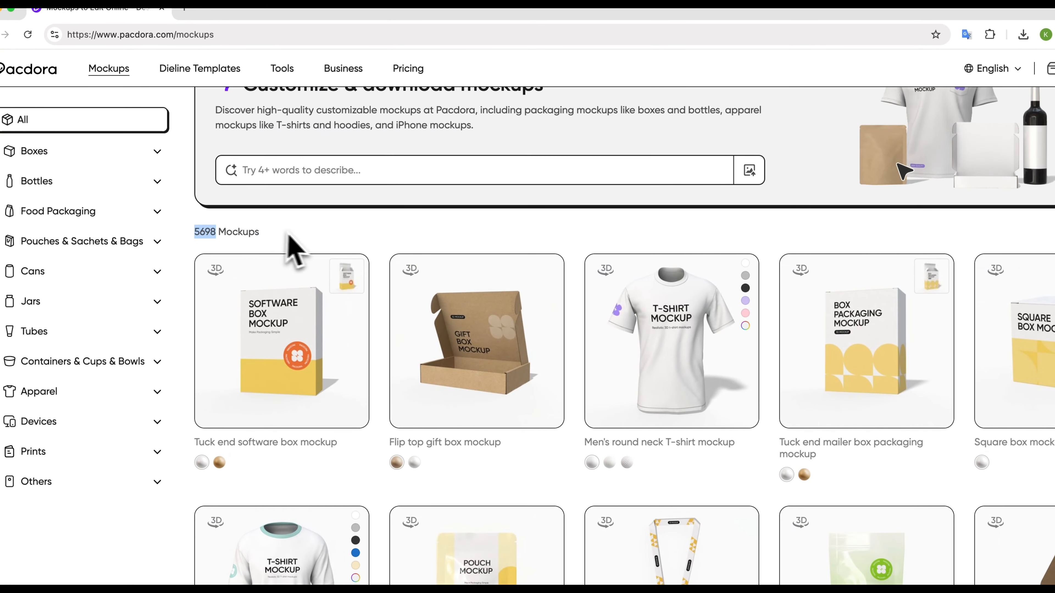
scroll(328, 303, down, 3)
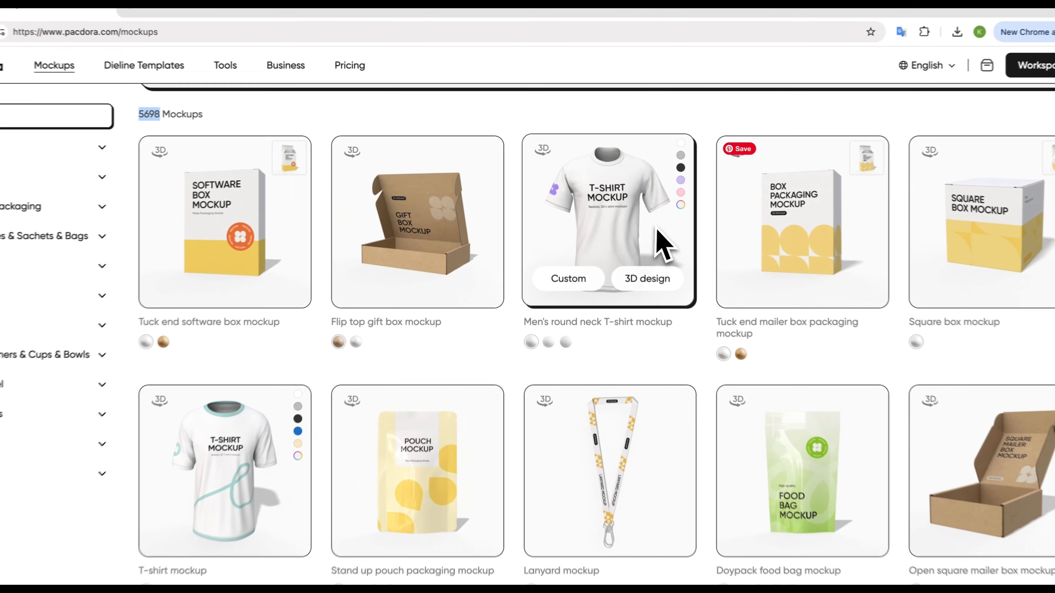
scroll(883, 296, down, 6)
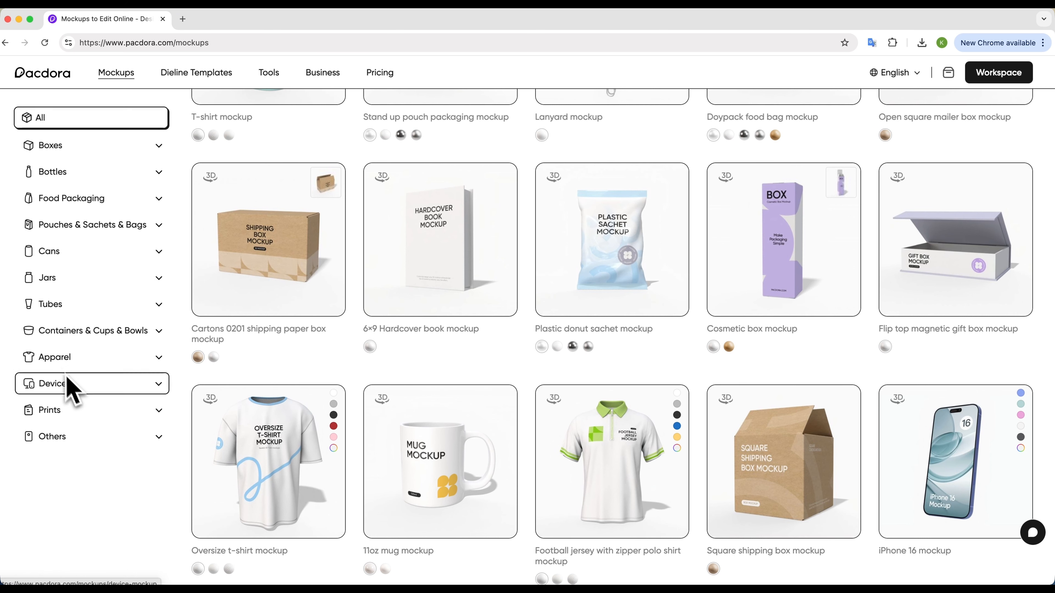
scroll(125, 281, up, 10)
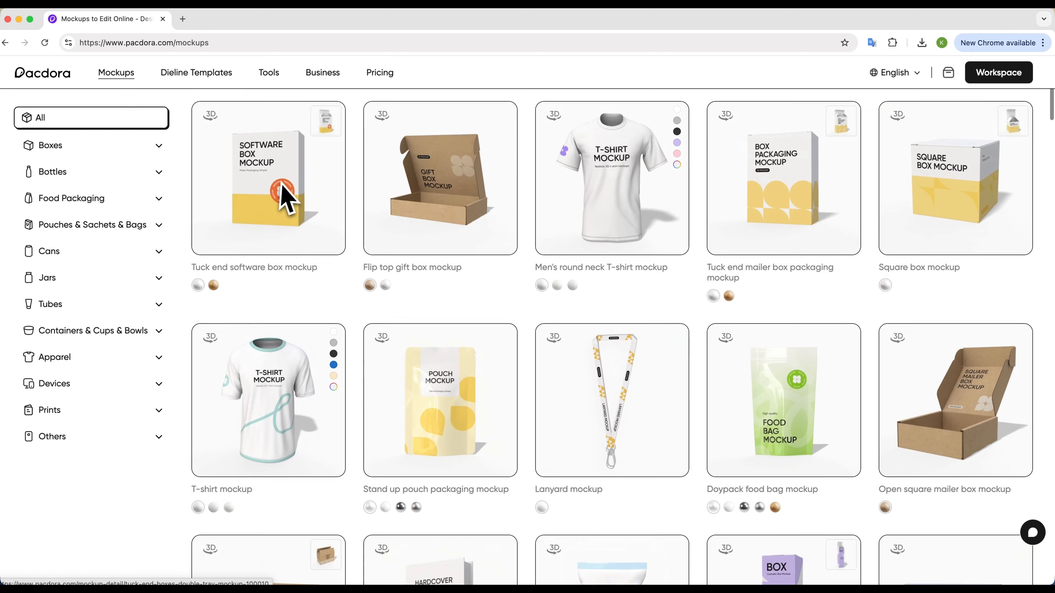
click(302, 231)
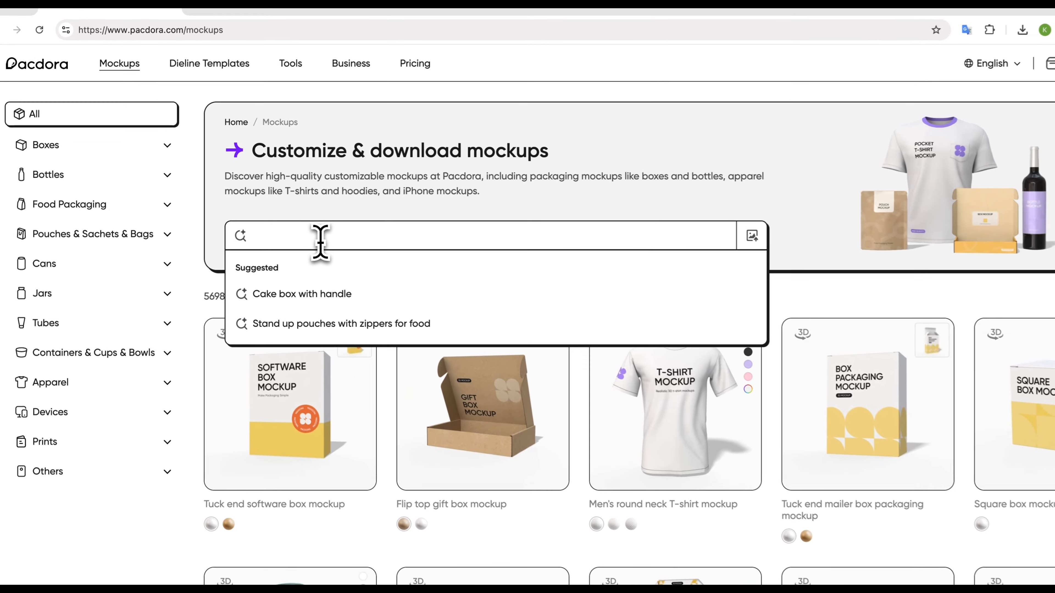
text(tshir)
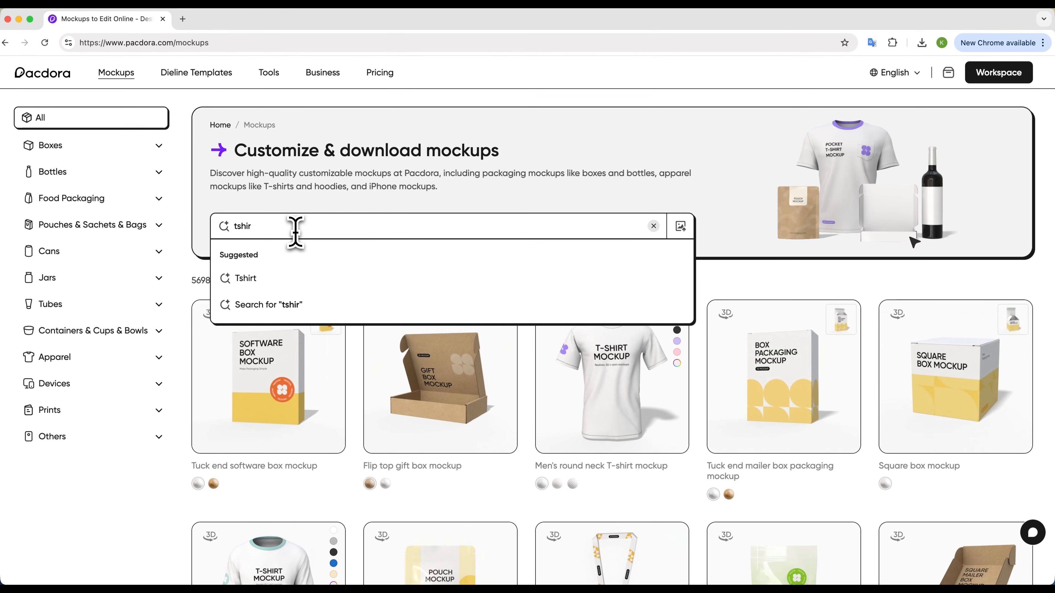
key(BackSpace)
key(BackSpace)
key(BackSpace)
key(BackSpace)
key(BackSpace)
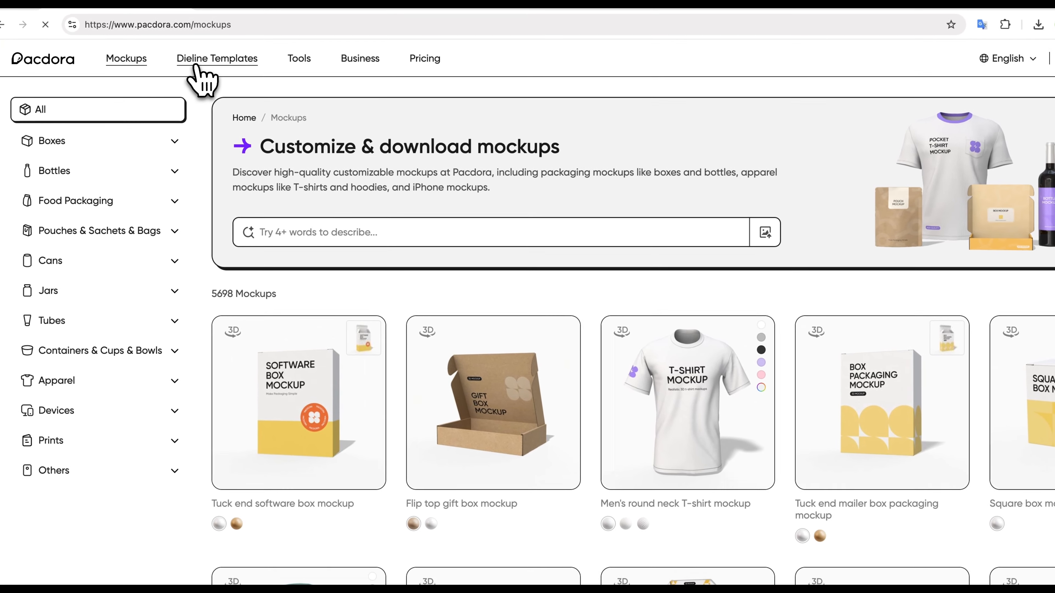
Step: Open the dieline template library and look through the printable box templates
click(179, 73)
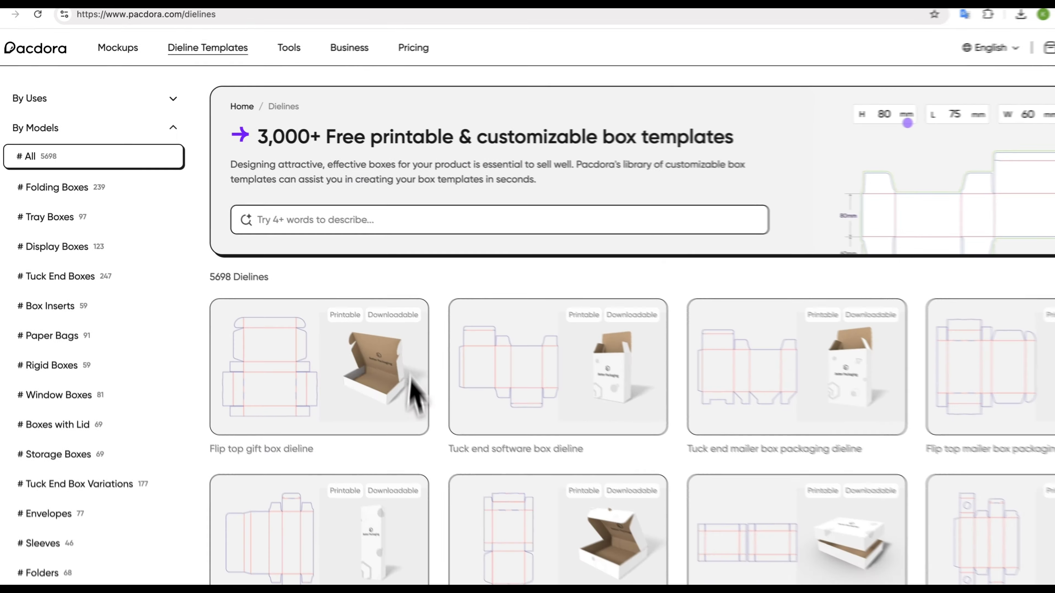
scroll(409, 434, down, 15)
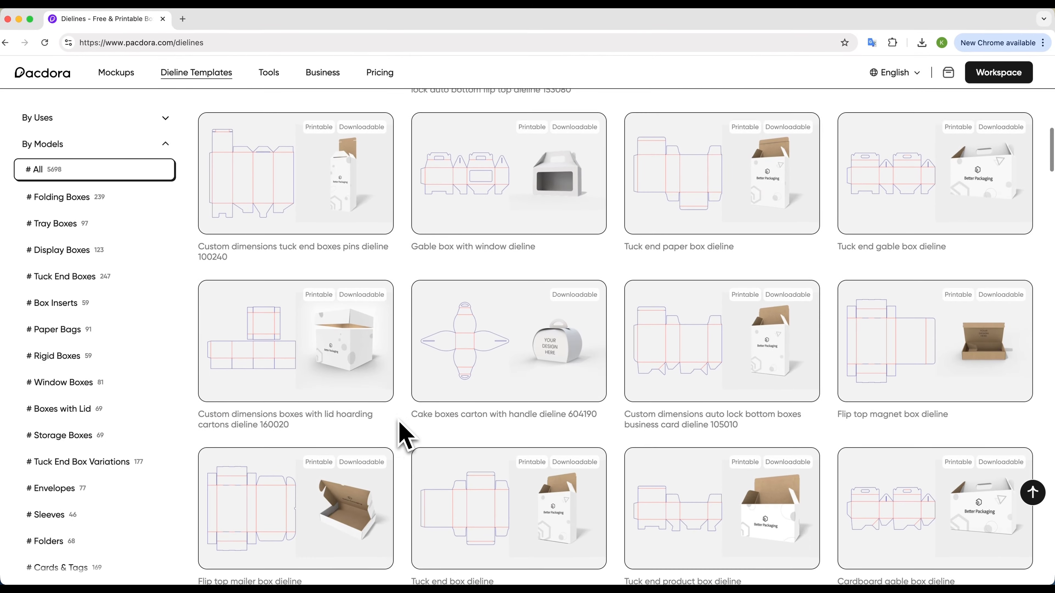
scroll(405, 434, up, 20)
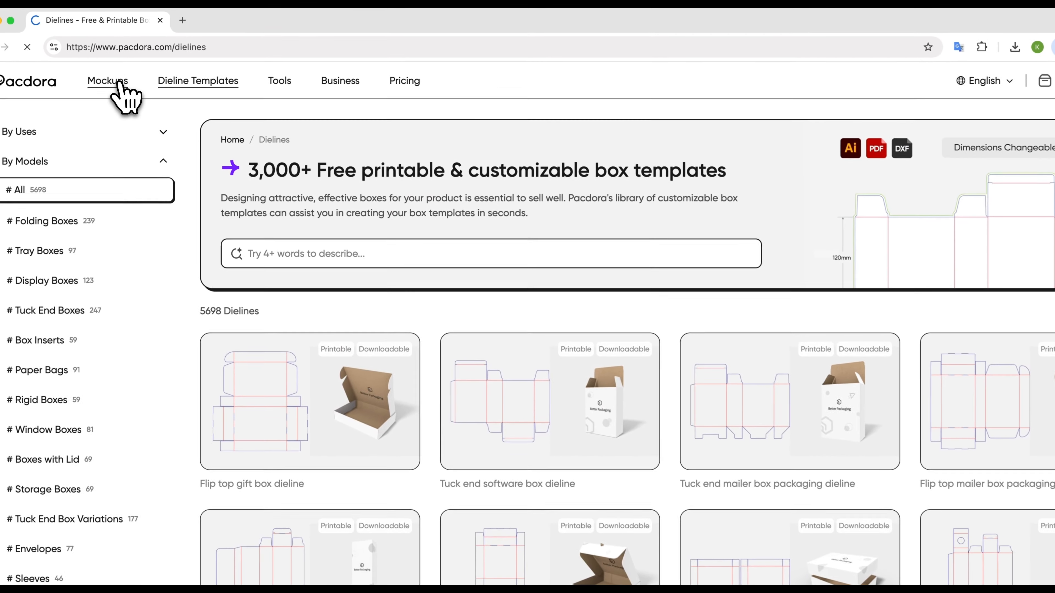
Step: Return to the mockup library and open the tuck end mailer box packaging mockup
click(116, 73)
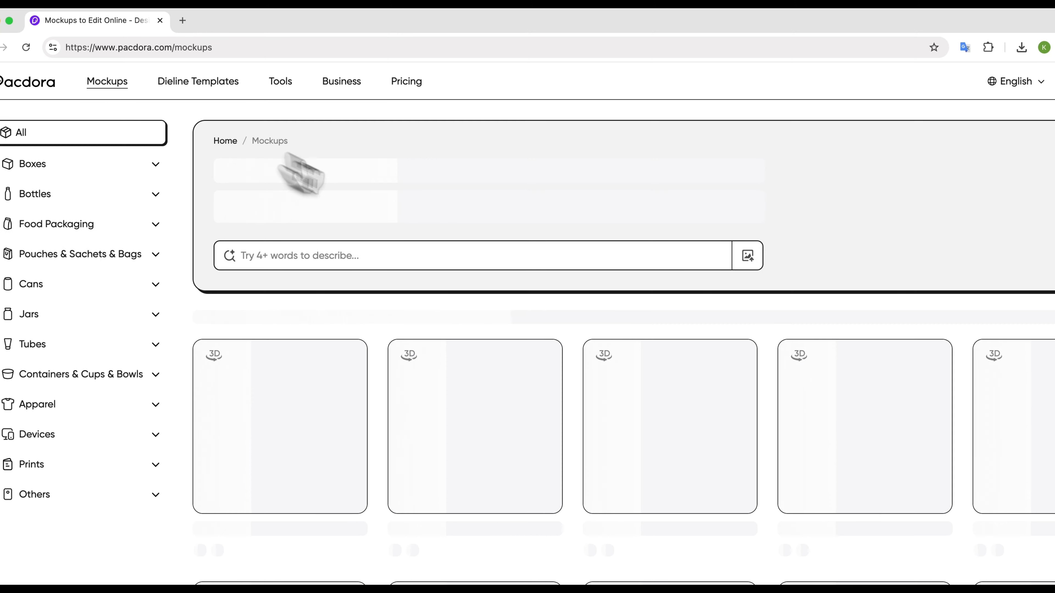
scroll(706, 275, down, 3)
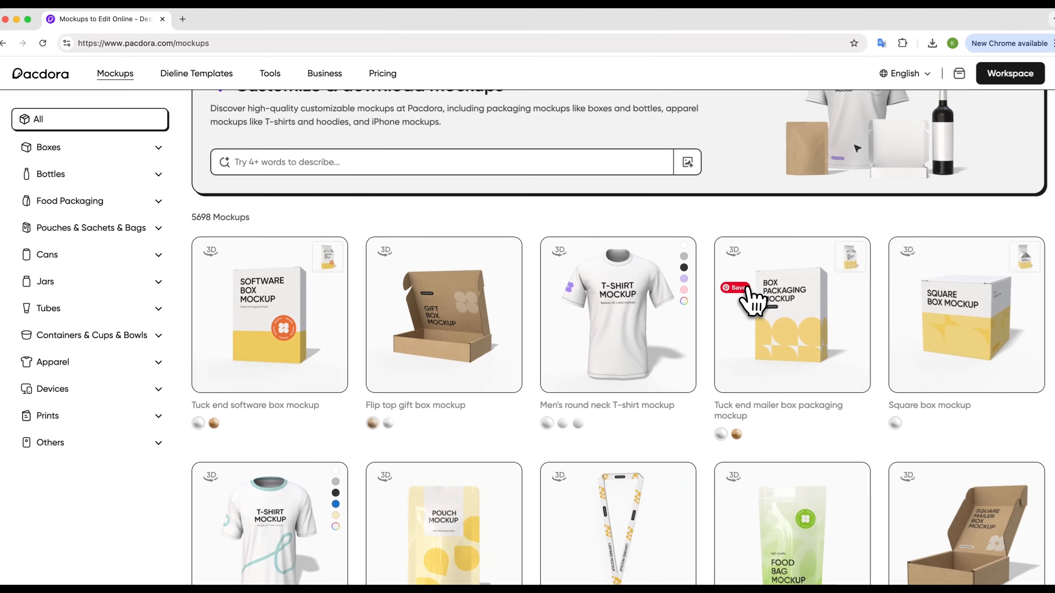
scroll(777, 333, up, 2)
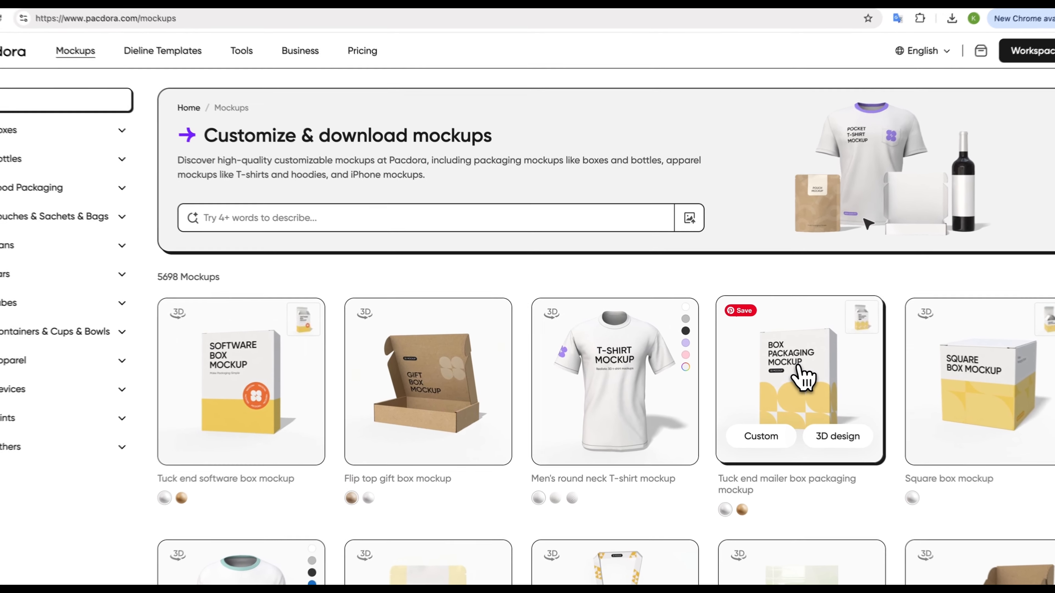
click(786, 376)
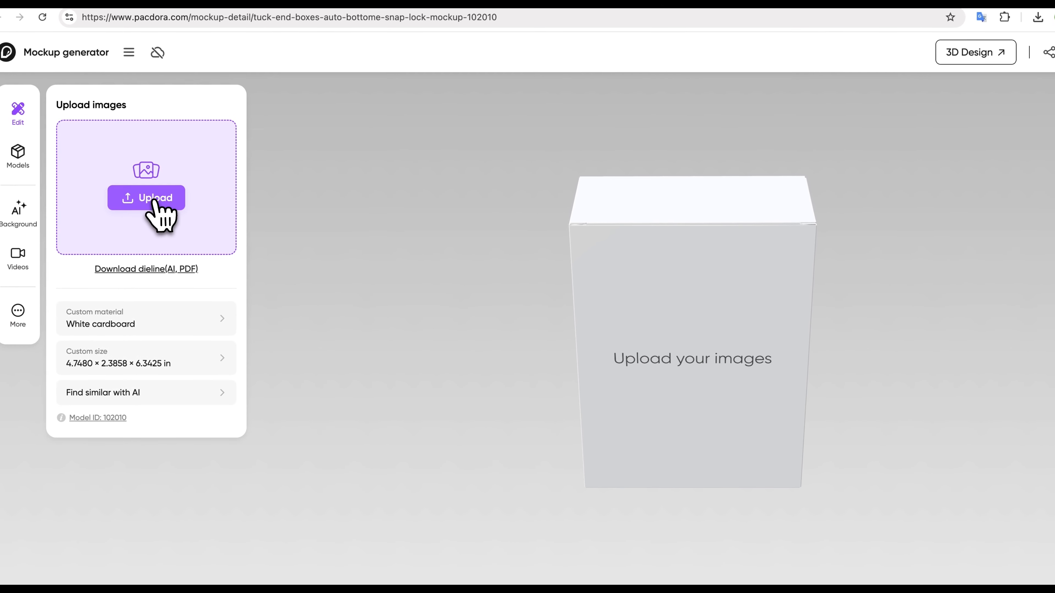
Step: Open the box's design editor, add the uploaded yellow logo with the book and place it on the 120.6 mm wide panel
click(154, 200)
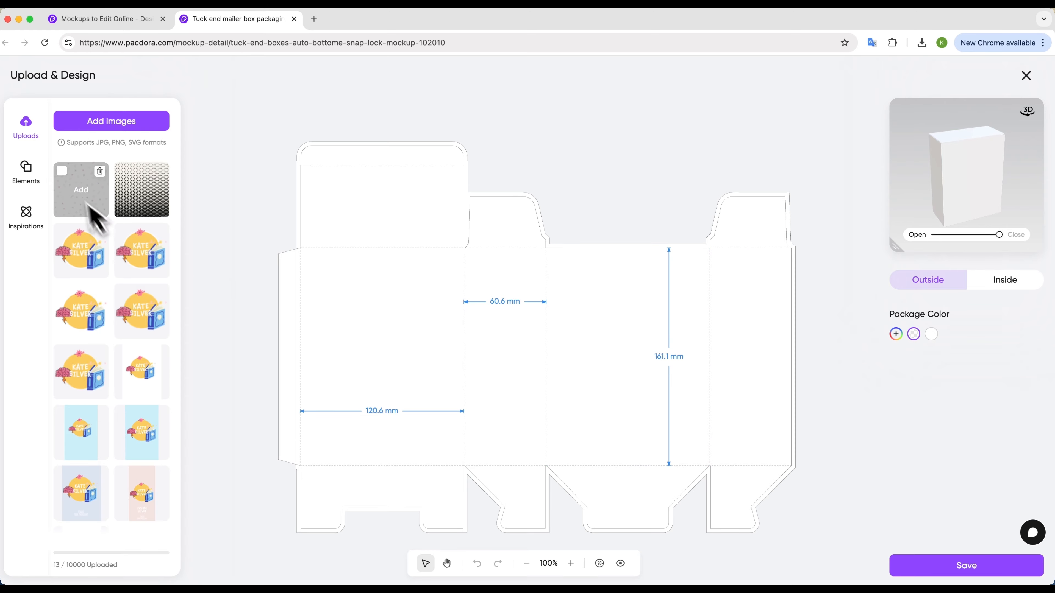
click(80, 322)
drag(544, 305, 303, 283)
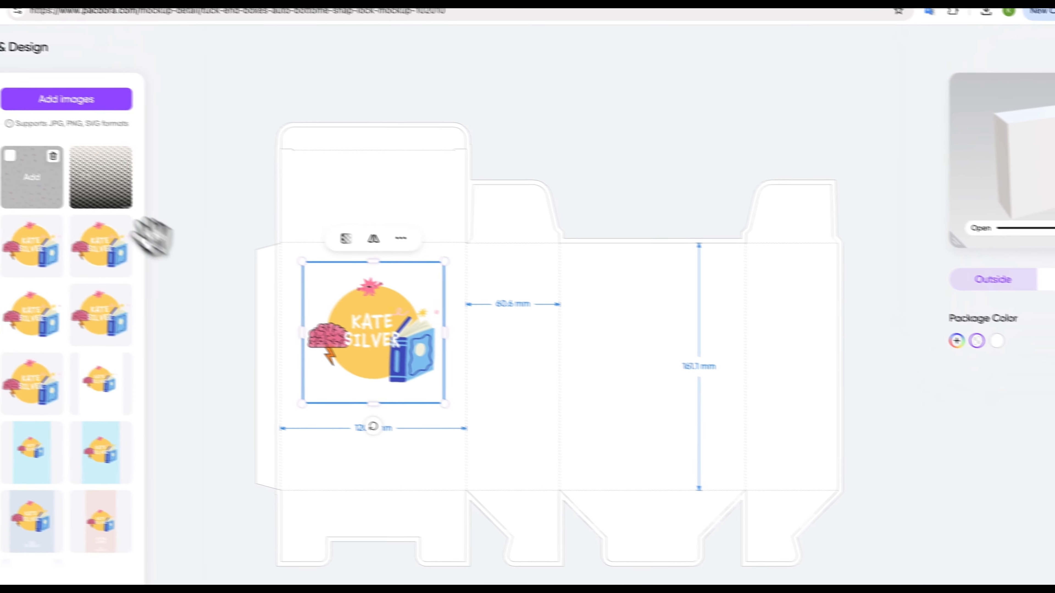
Step: Add the uploaded confetti pattern to the box's front panel, scale it to the panel's full height and crop its overhanging side at the fold
click(47, 178)
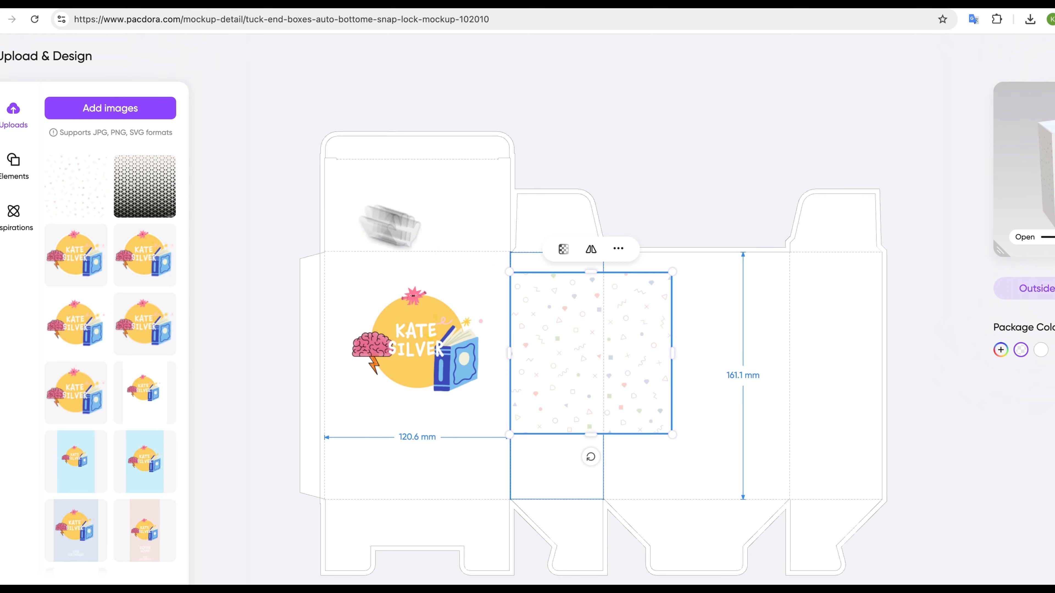
drag(600, 341, 594, 281)
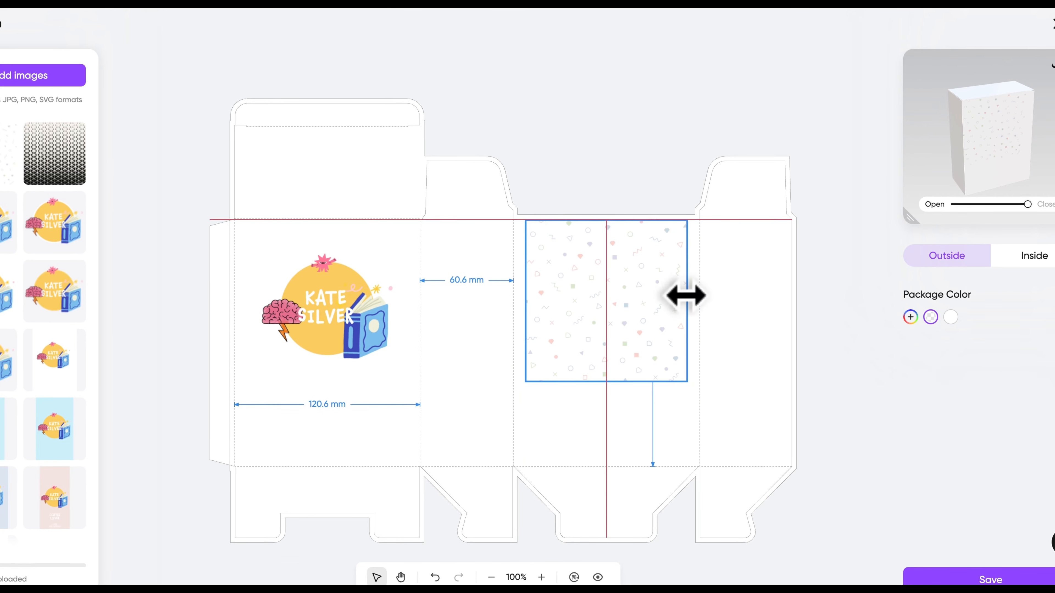
drag(687, 382, 724, 429)
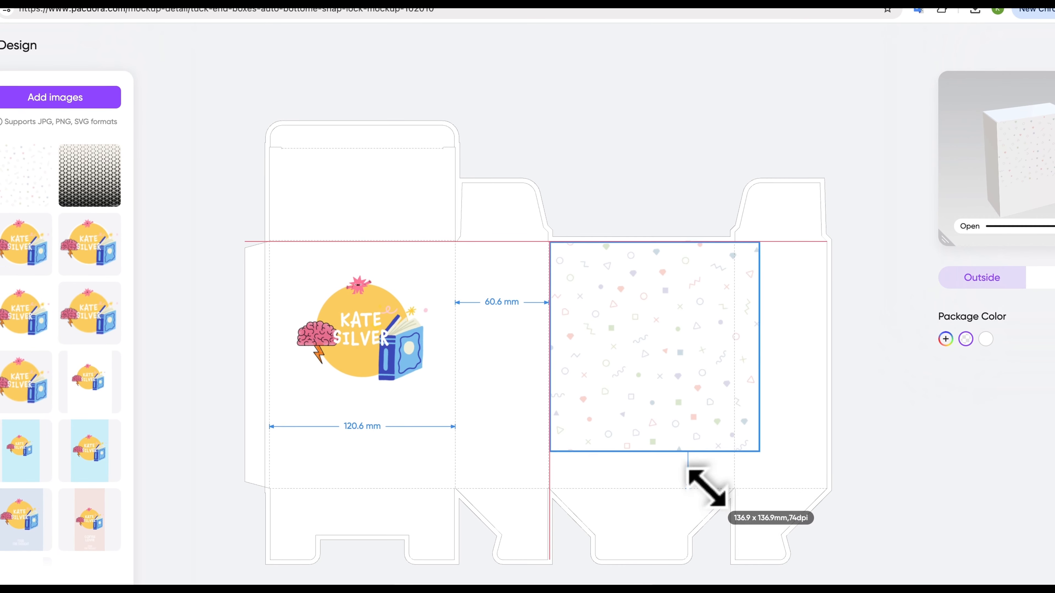
drag(705, 488, 733, 540)
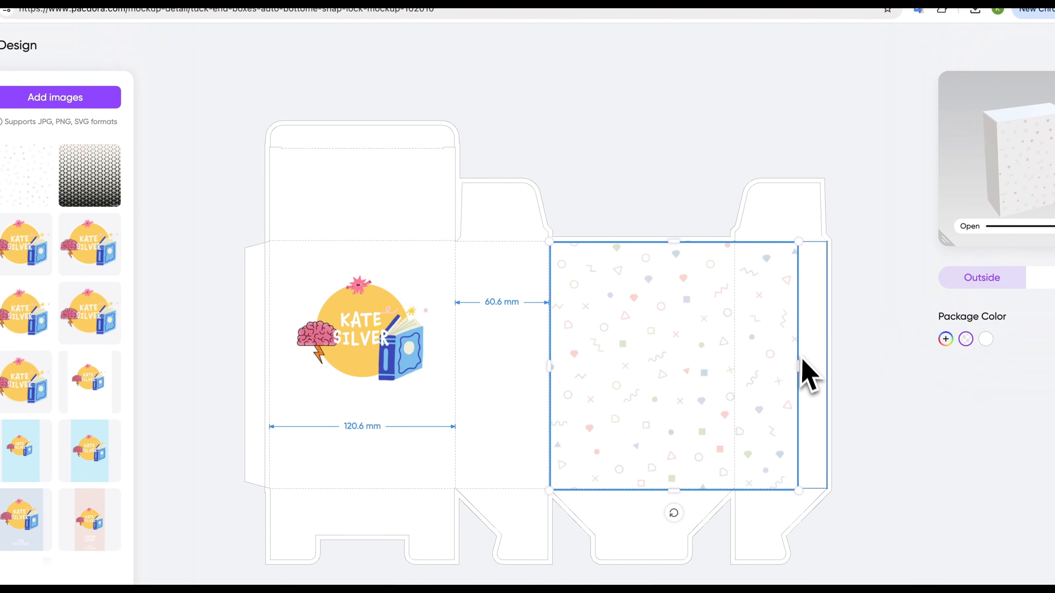
drag(796, 360, 732, 362)
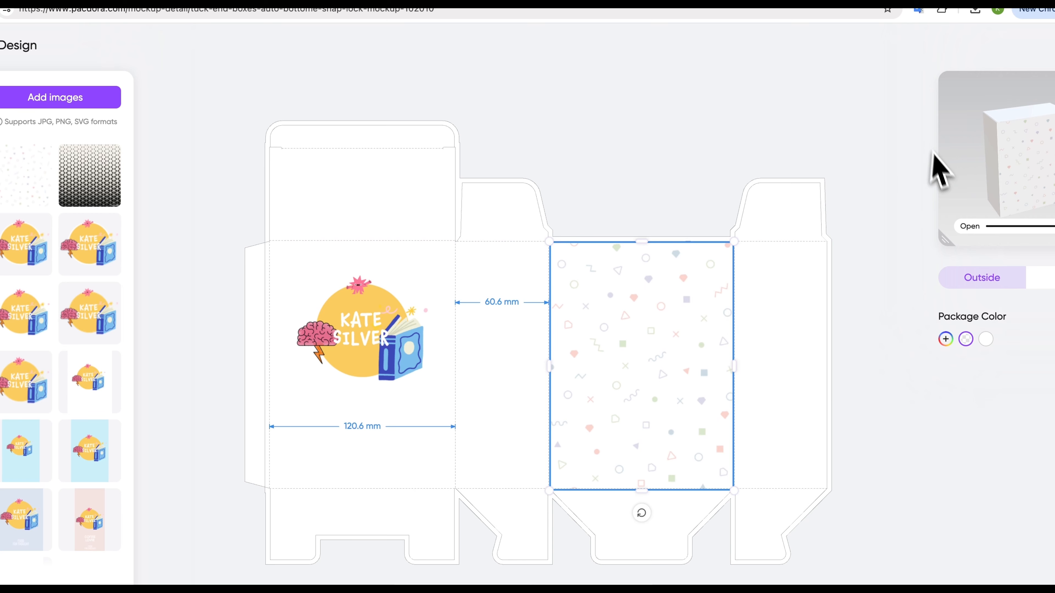
Step: Enlarge the 3D preview and adjust the pattern's side crop to end at the front panel's fold
drag(944, 240, 736, 418)
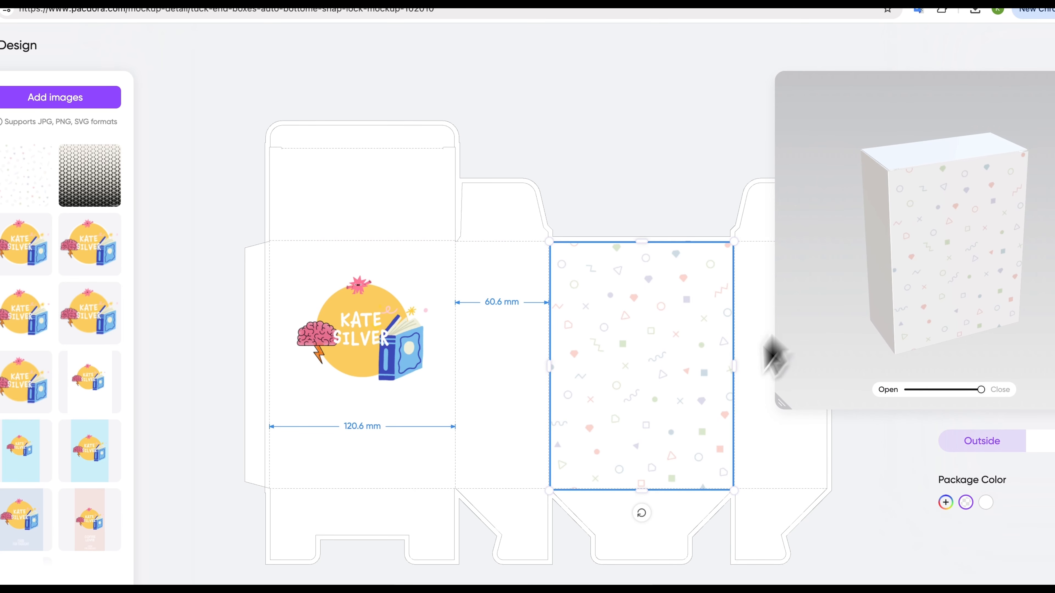
drag(734, 360, 652, 361)
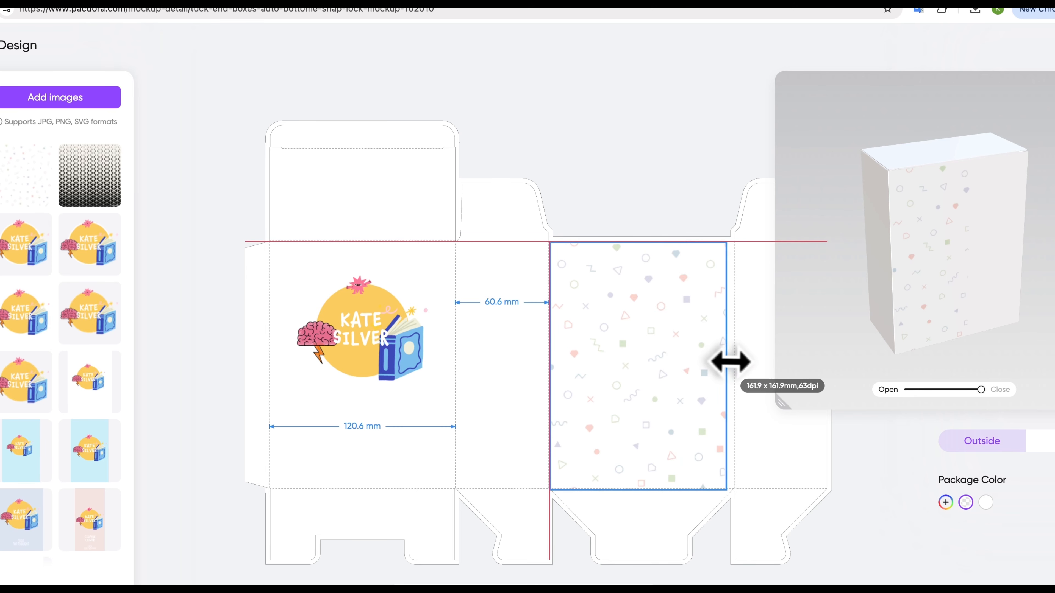
Step: Move the logo onto the upper part of the front panel, on top of the confetti pattern
click(380, 328)
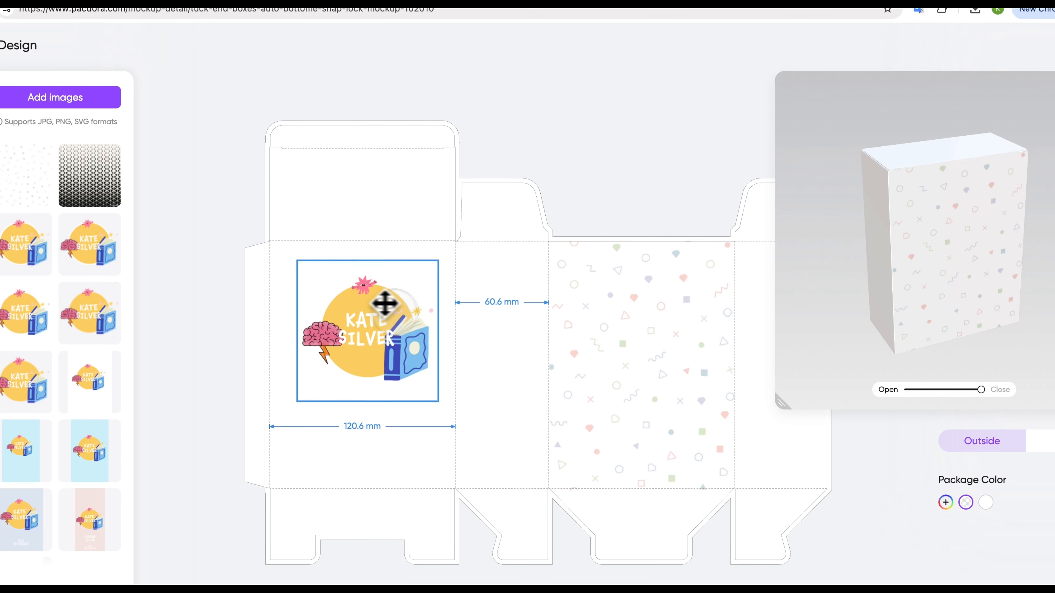
drag(383, 302, 665, 324)
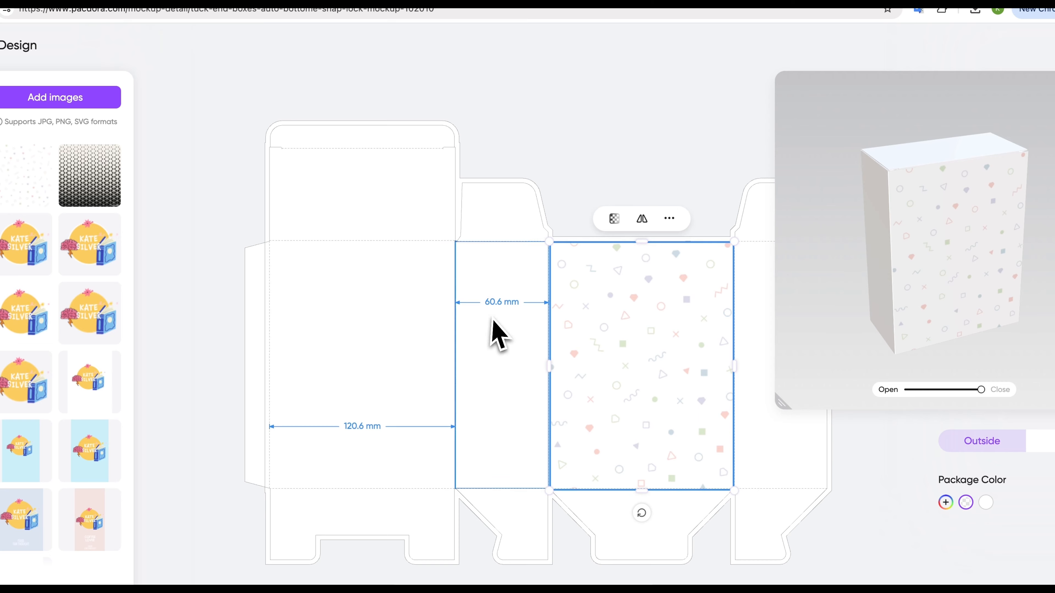
drag(509, 294, 634, 318)
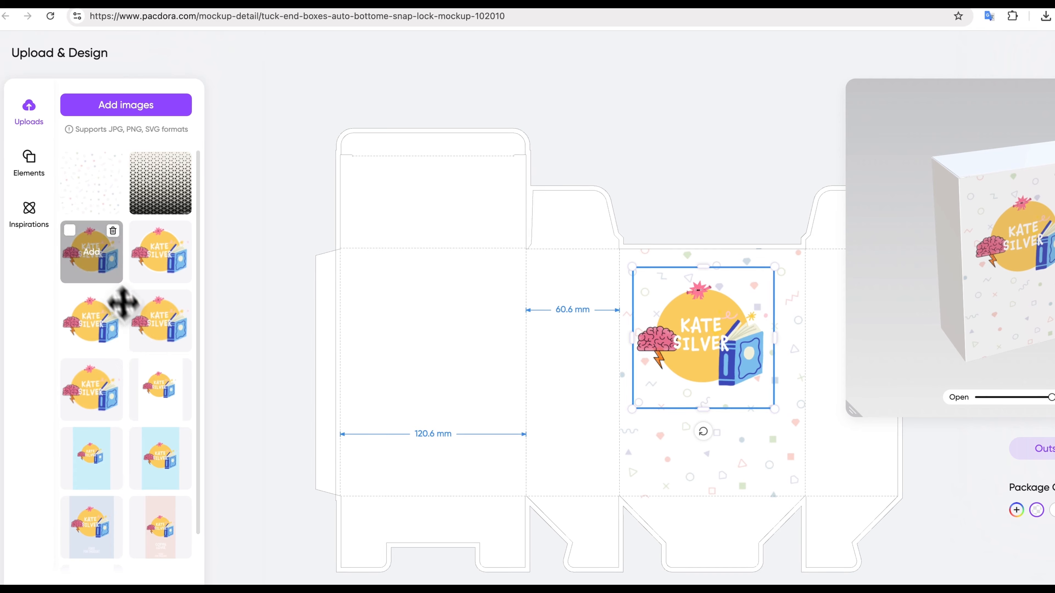
Step: Add the packaging symbol of two hands holding a box to the front panel's lower left corner
click(30, 166)
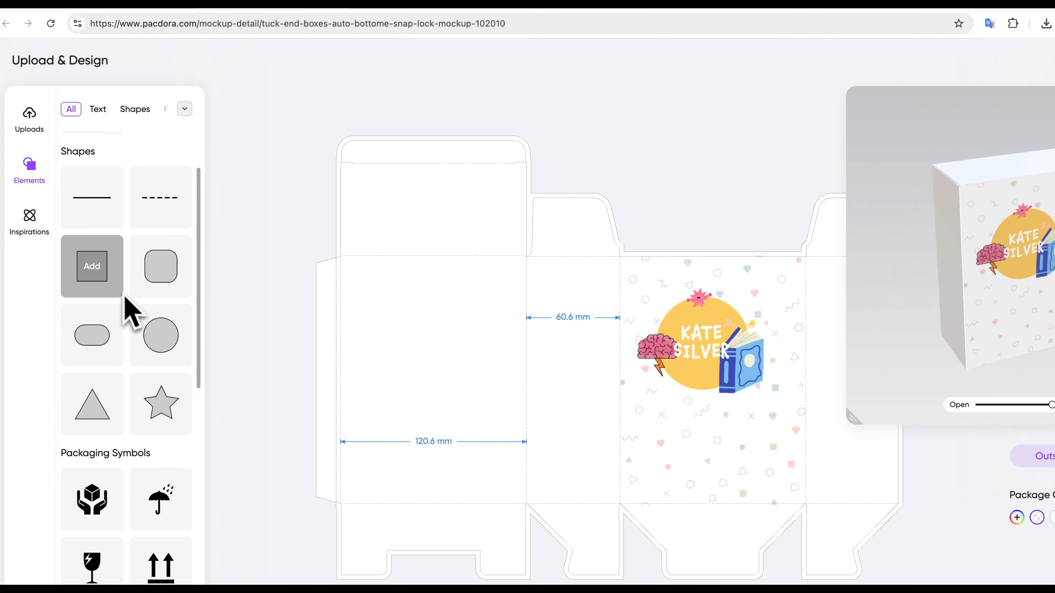
scroll(118, 295, down, 4)
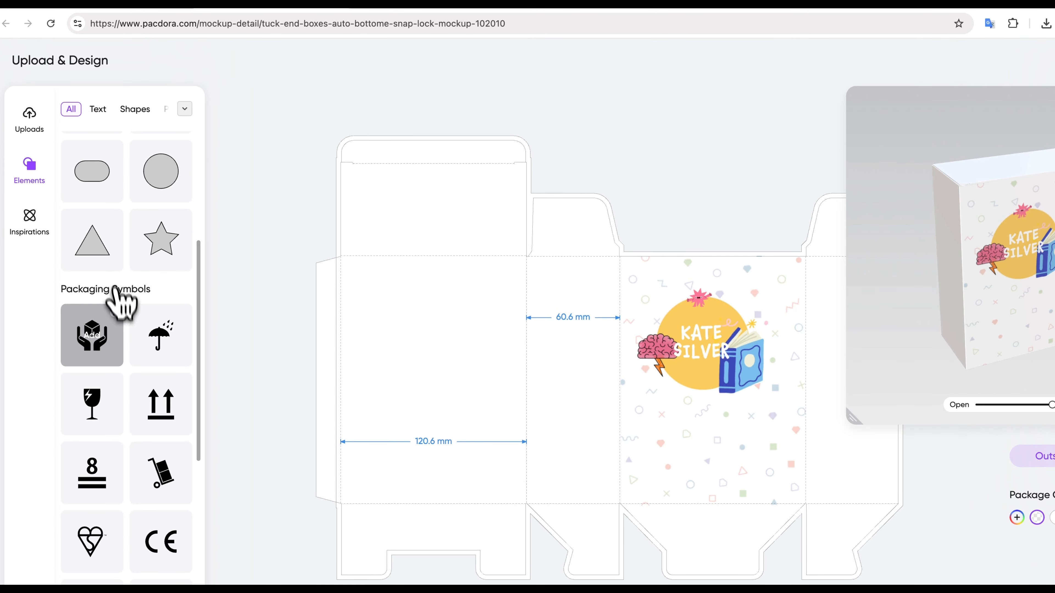
click(96, 336)
drag(612, 356, 640, 459)
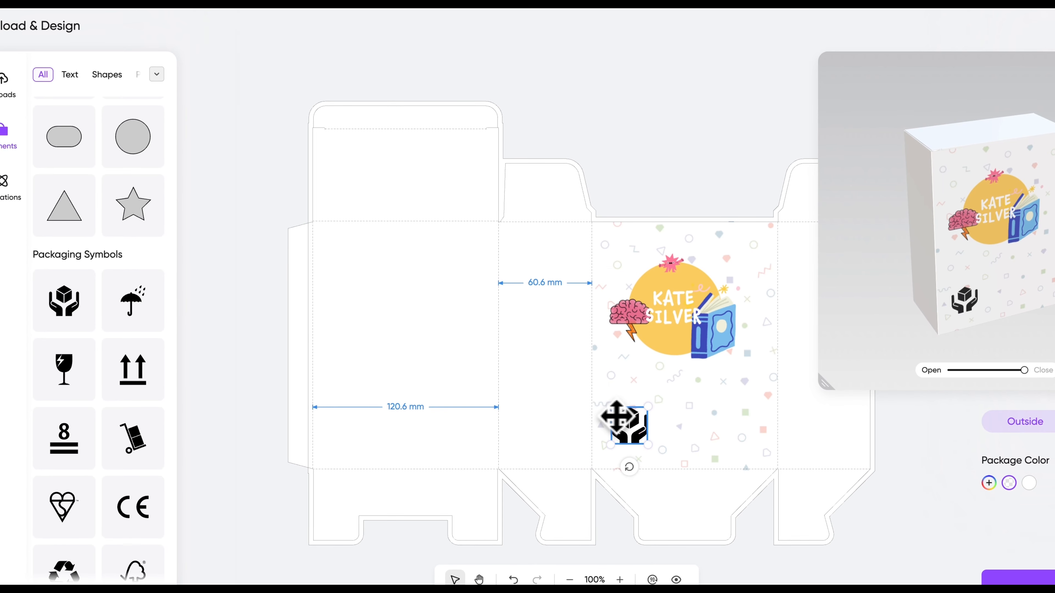
Step: Add the CE packaging symbol and place it beside the hands symbol on the front panel
scroll(120, 344, down, 4)
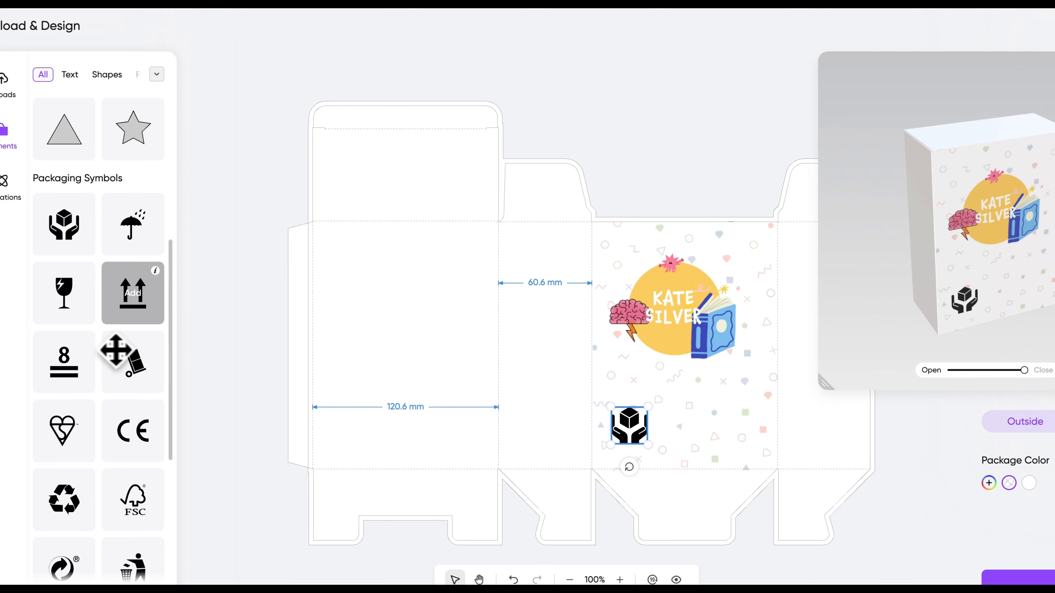
click(138, 346)
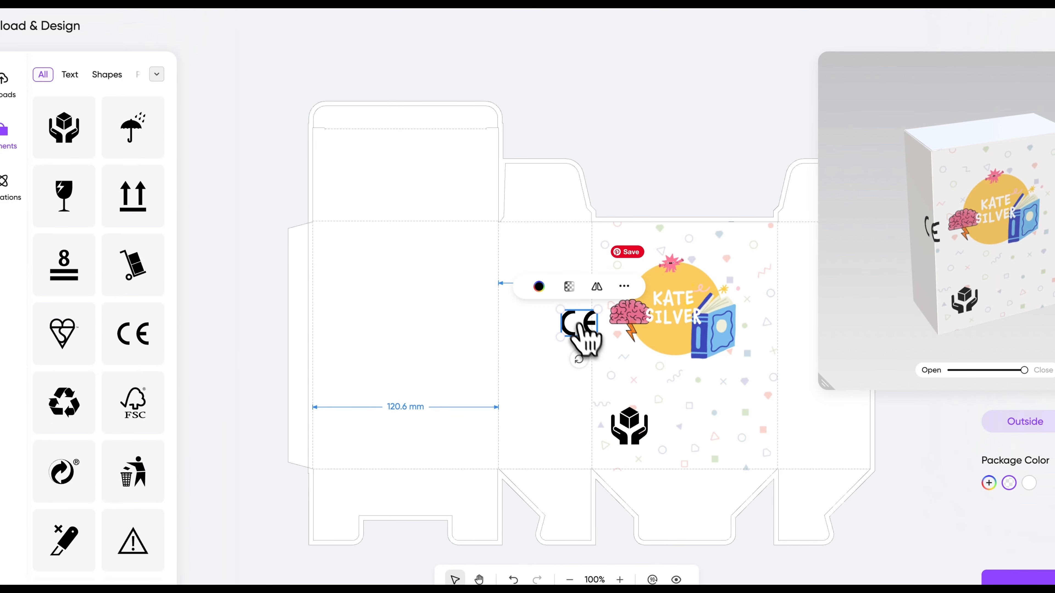
drag(579, 328, 659, 413)
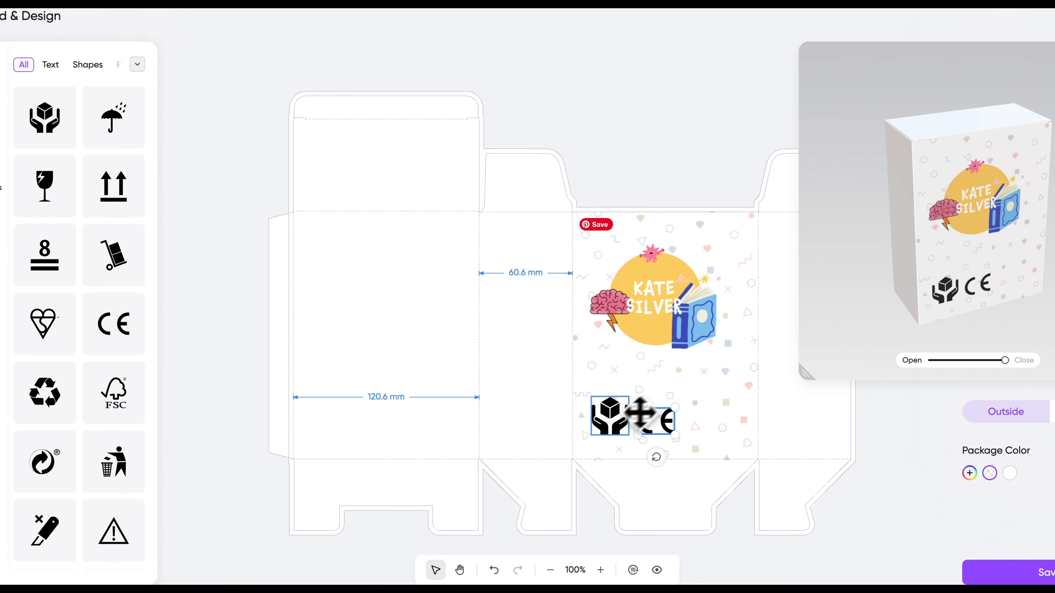
Step: Add the Pacdora text combination with vertical text and a round gold badge, place it on the back panel, and rotate the 3D preview to that side
scroll(64, 324, down, 5)
scroll(64, 324, down, 12)
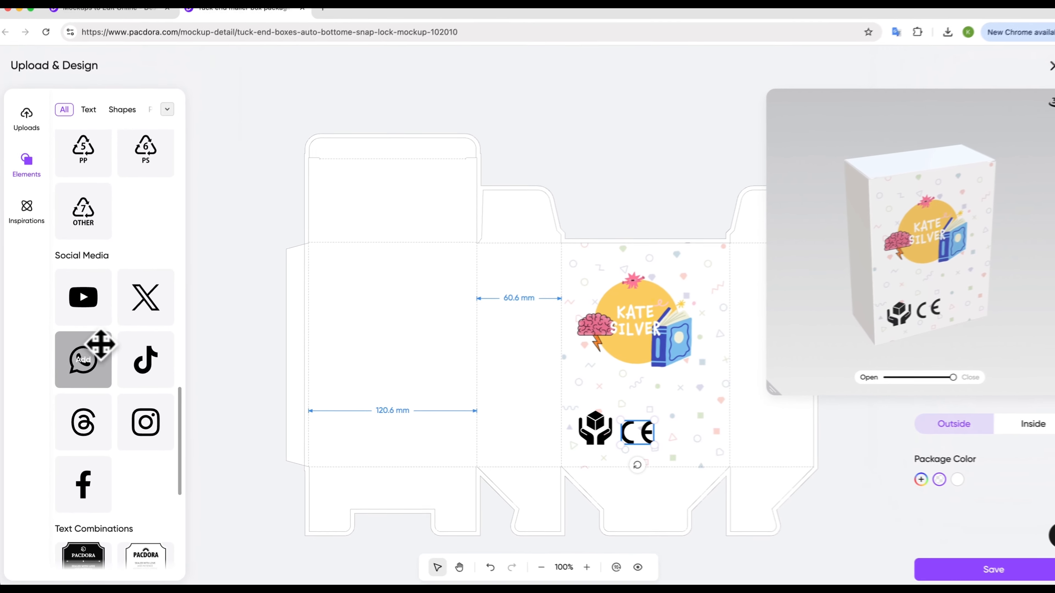
scroll(83, 362, down, 8)
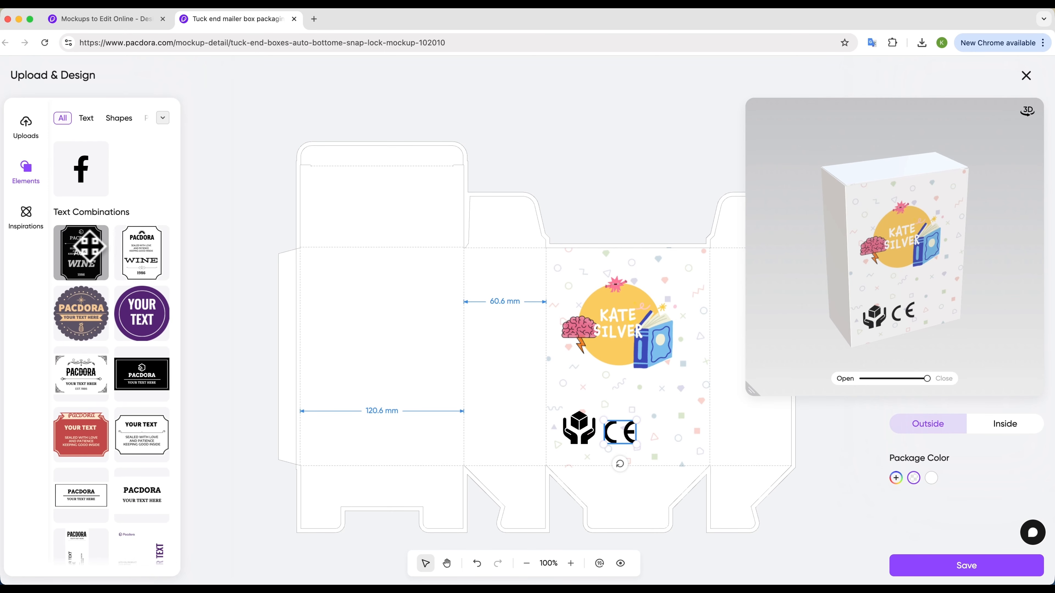
scroll(98, 339, down, 2)
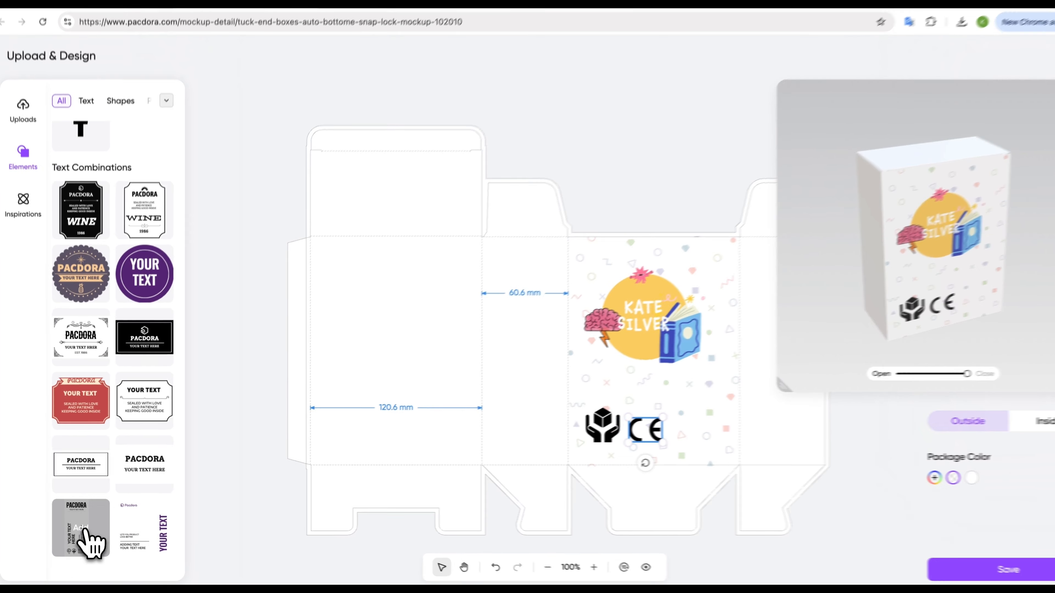
click(85, 537)
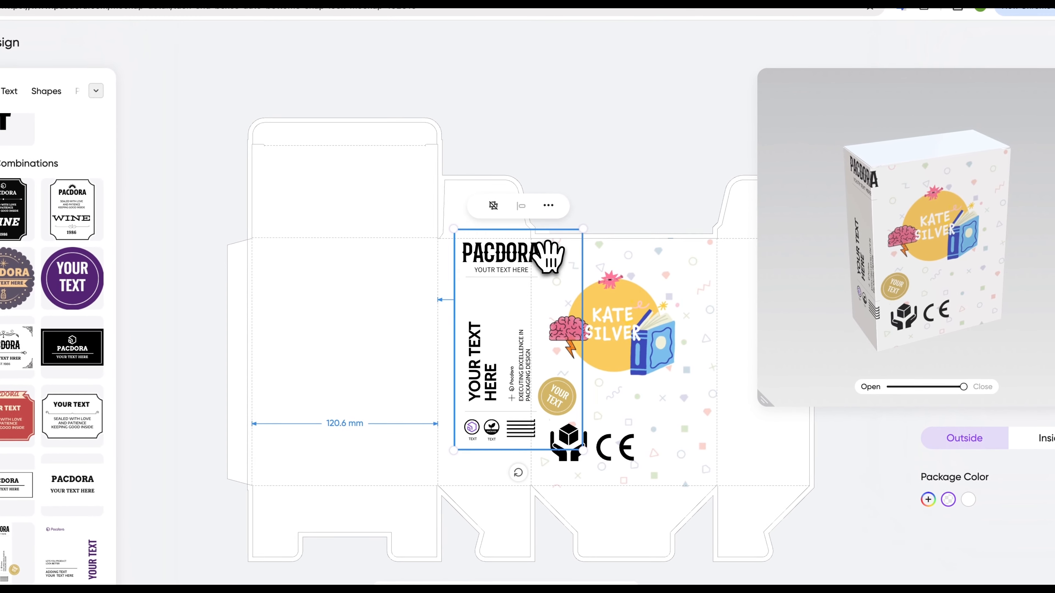
drag(567, 263, 358, 250)
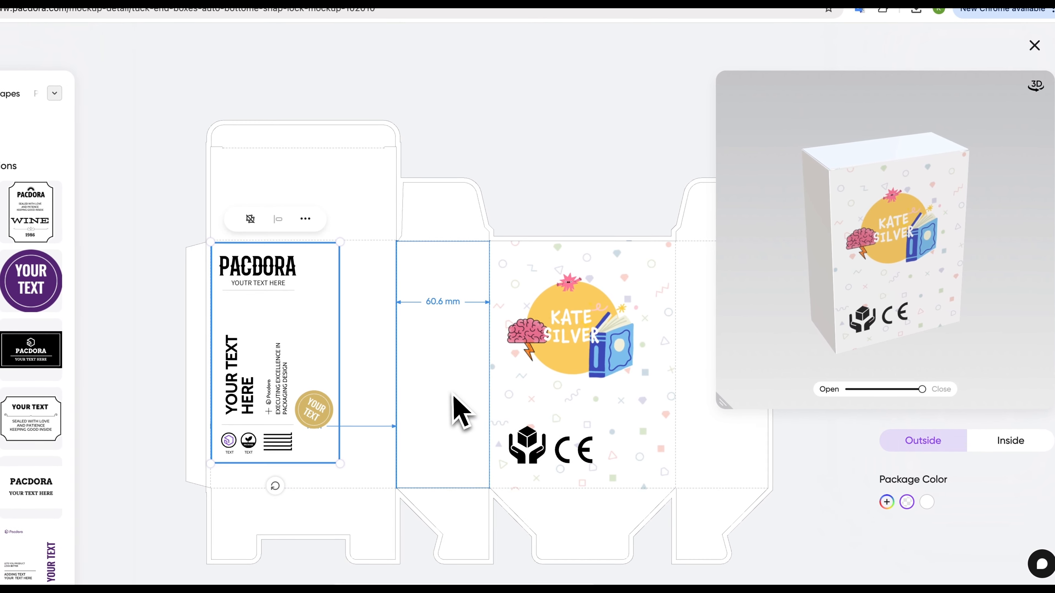
drag(794, 228, 954, 243)
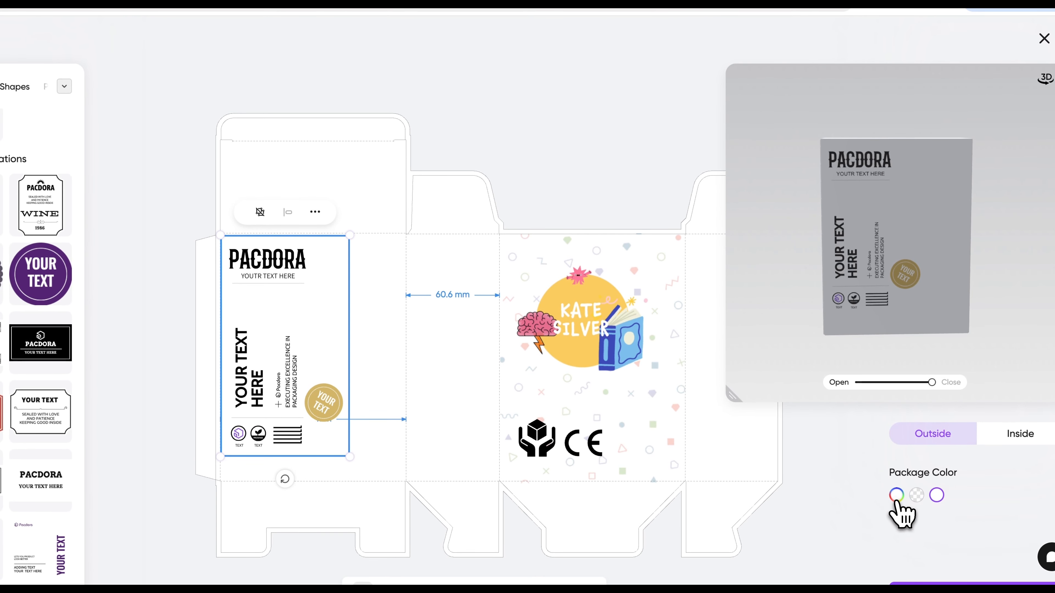
Step: Try several package colors for the outside of the box and settle on the recommended cream #f7f4e7
click(896, 495)
click(859, 403)
click(807, 377)
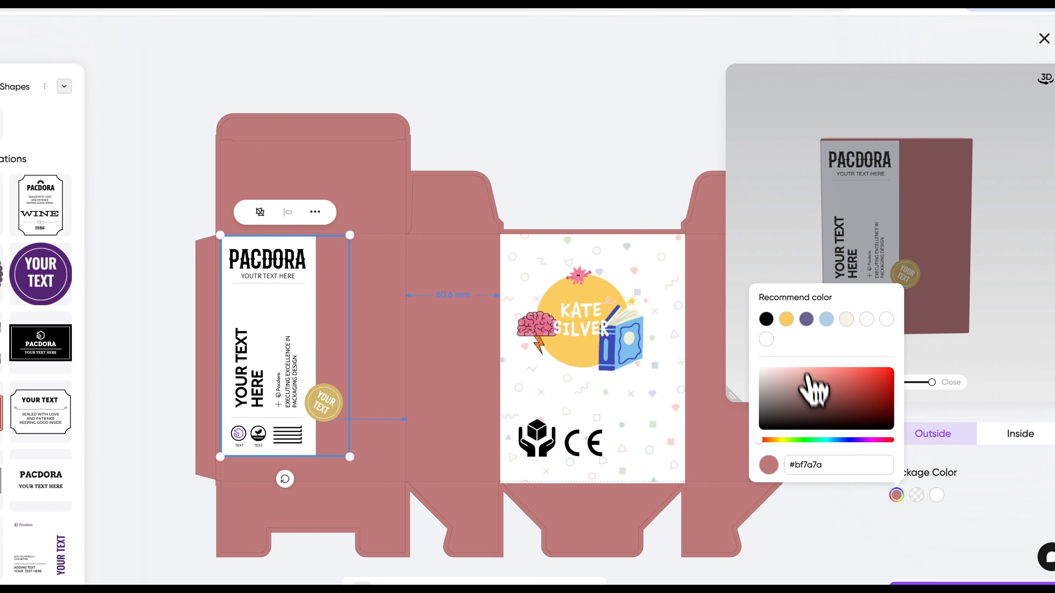
click(786, 319)
click(805, 319)
click(826, 319)
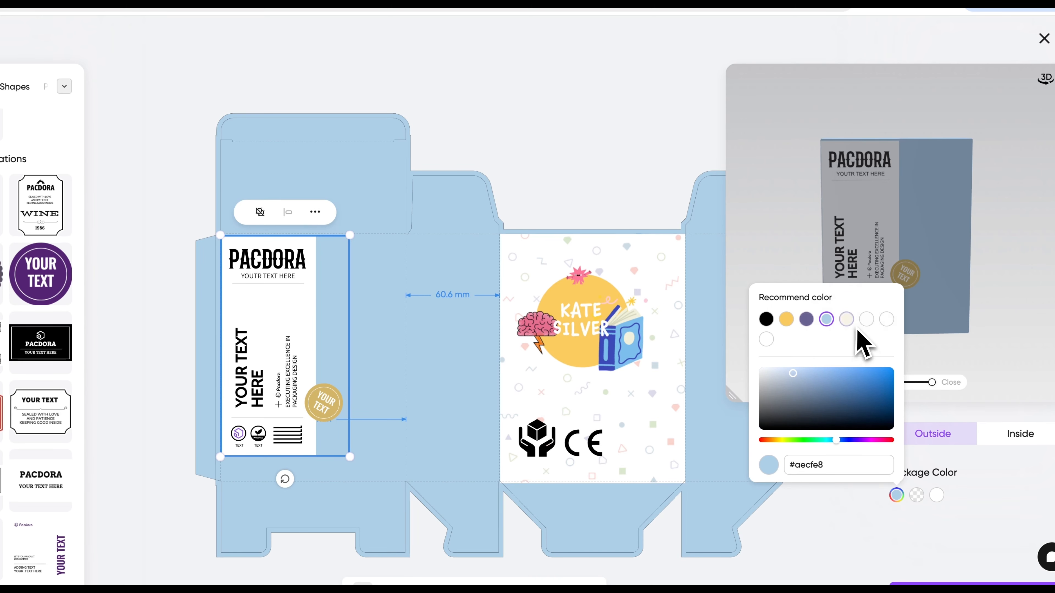
click(846, 320)
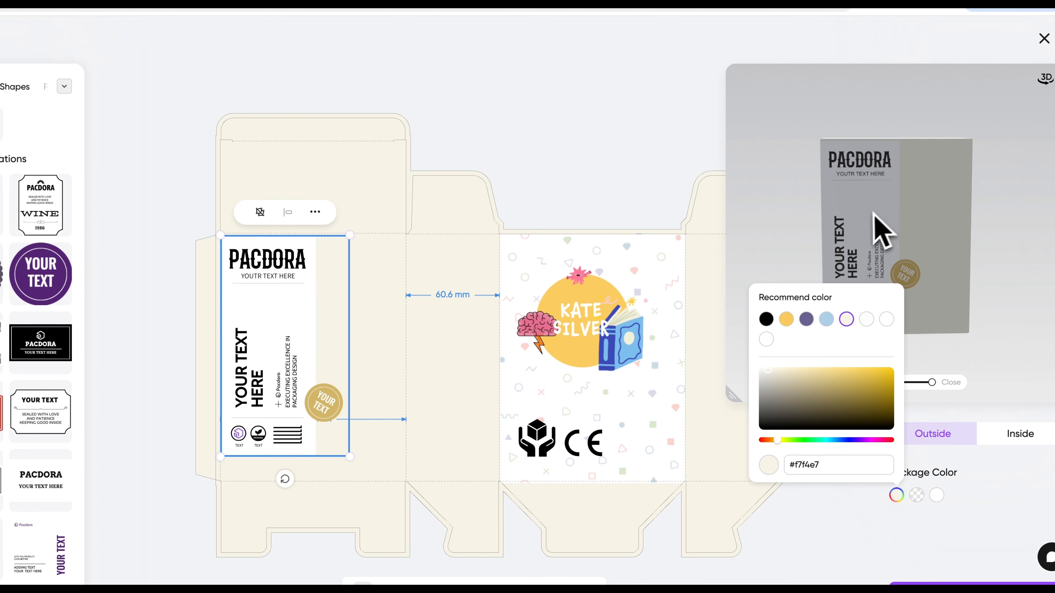
click(659, 152)
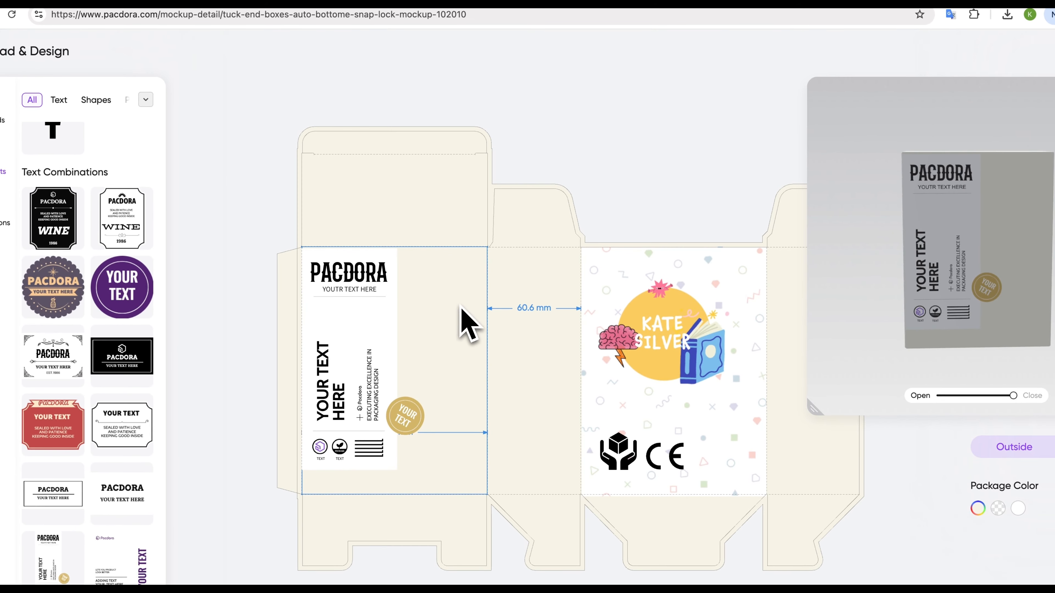
Step: Set the face color of the back panel to the recommended orange
click(457, 316)
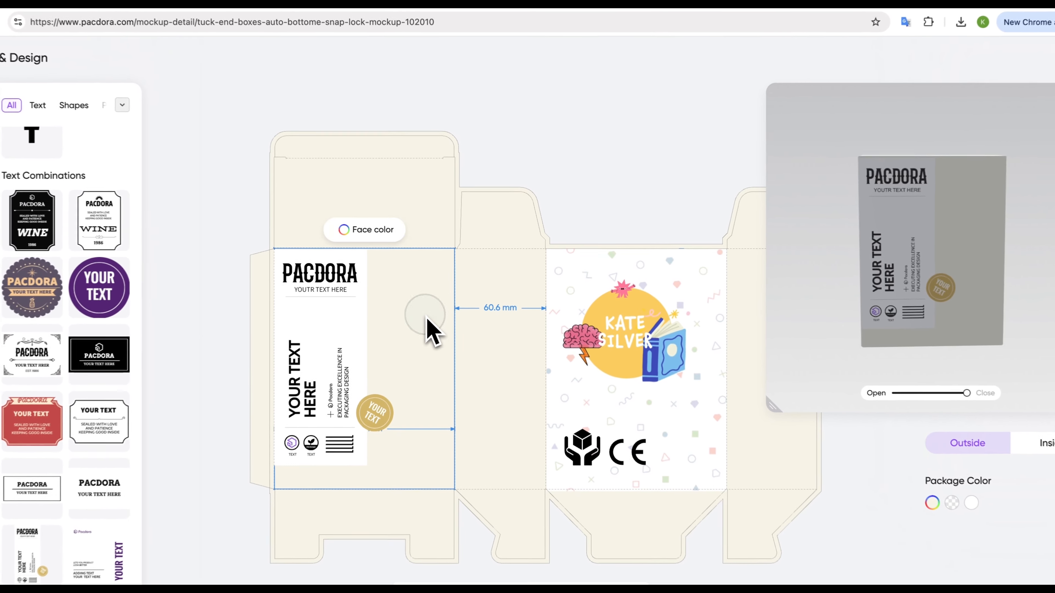
click(365, 229)
click(344, 279)
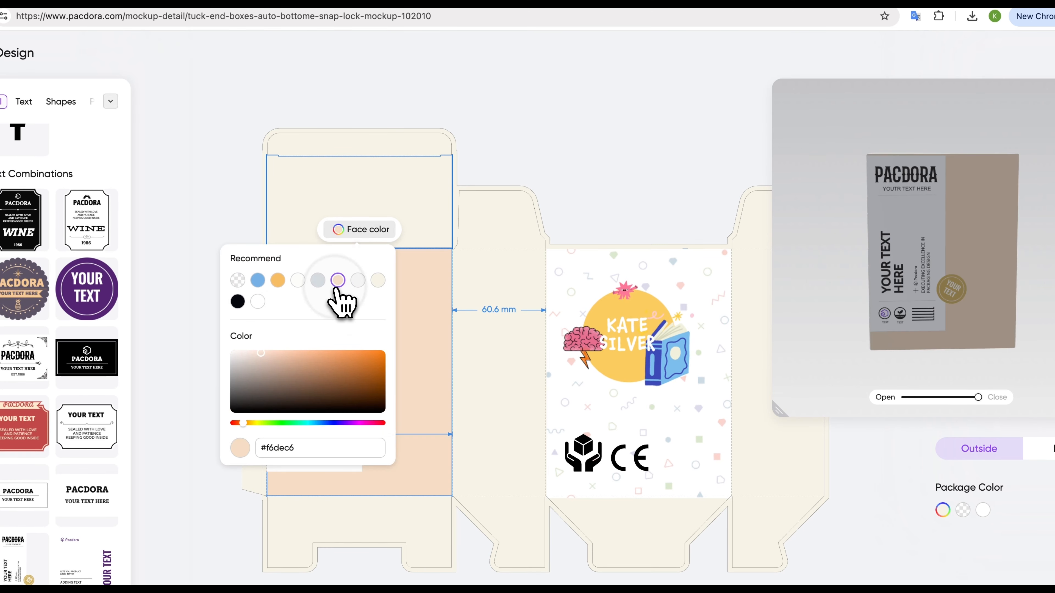
click(281, 281)
click(537, 169)
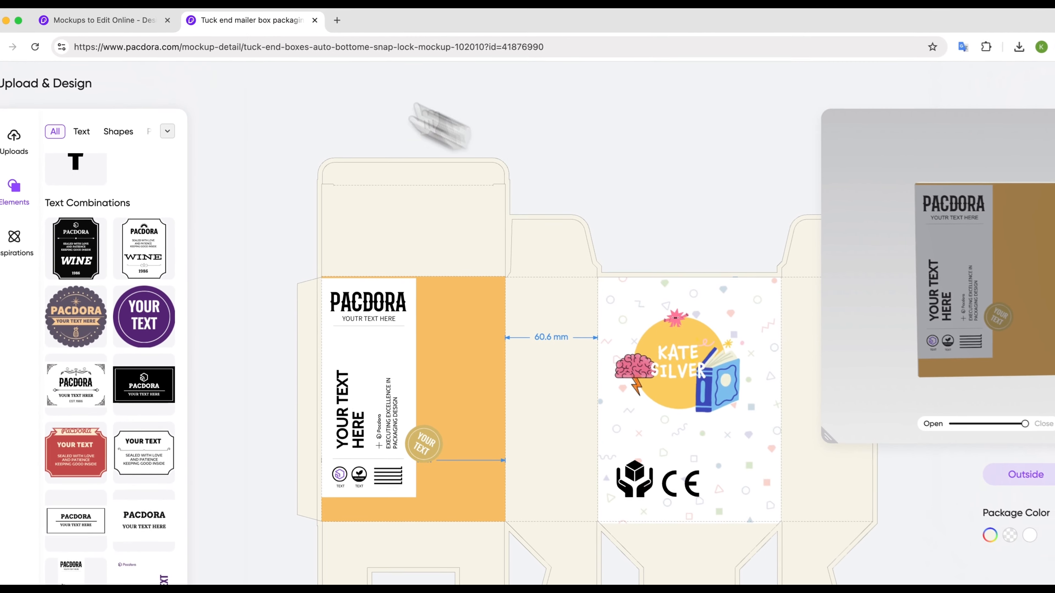
Step: Browse the saved mockup files in the workspace and open the Graphic Design Course tuck end software box mockup to examine it
click(104, 19)
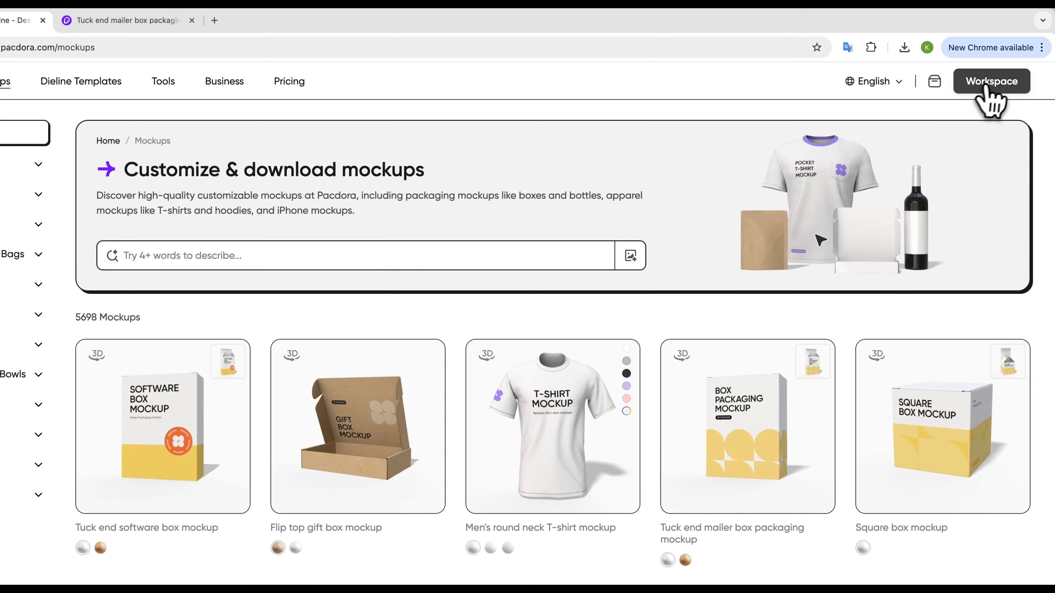
click(992, 82)
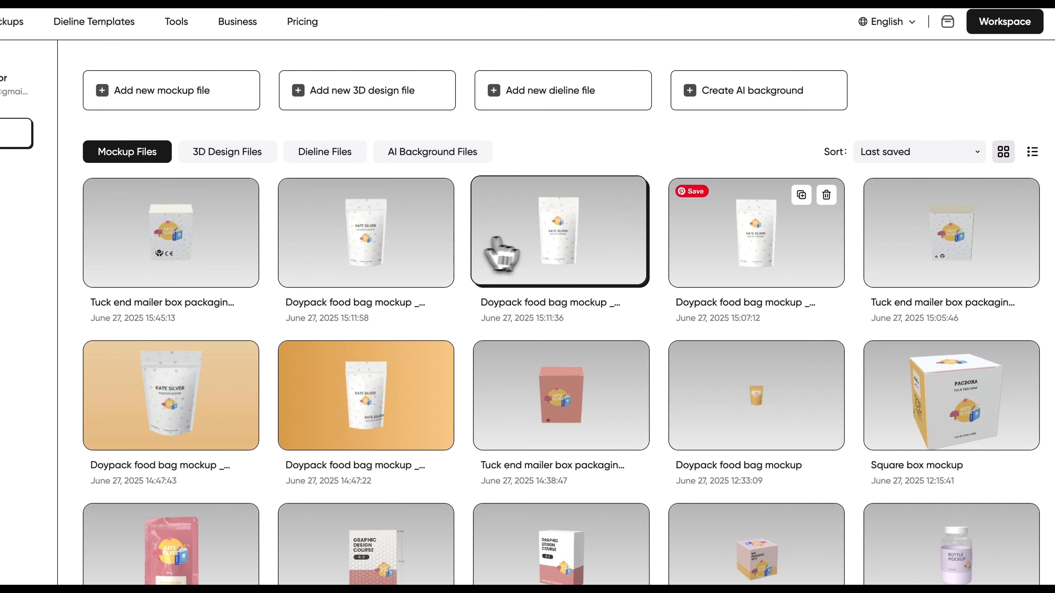
scroll(767, 254, down, 3)
scroll(768, 255, down, 2)
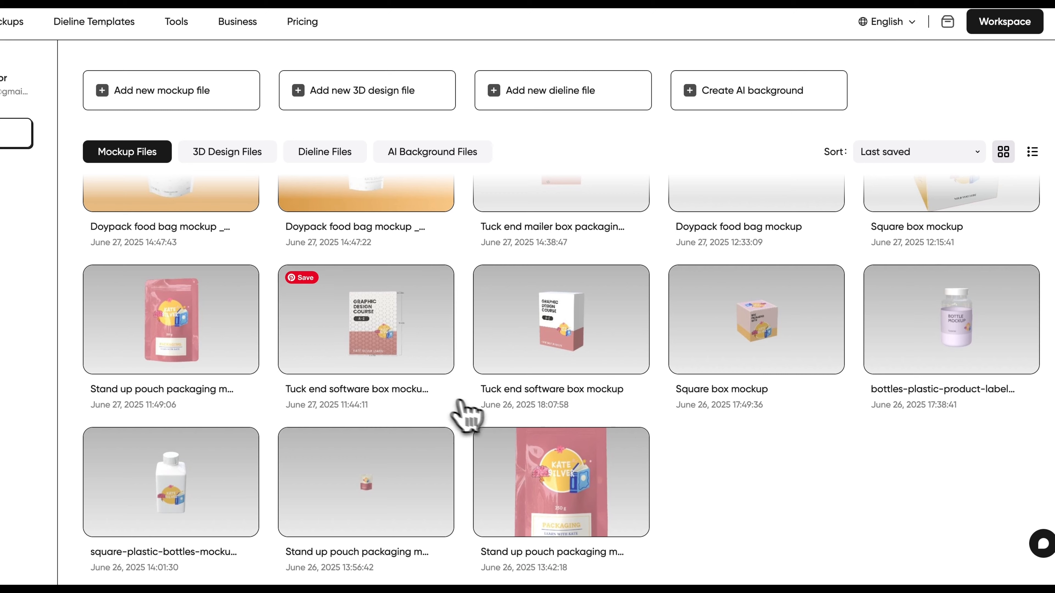
click(405, 332)
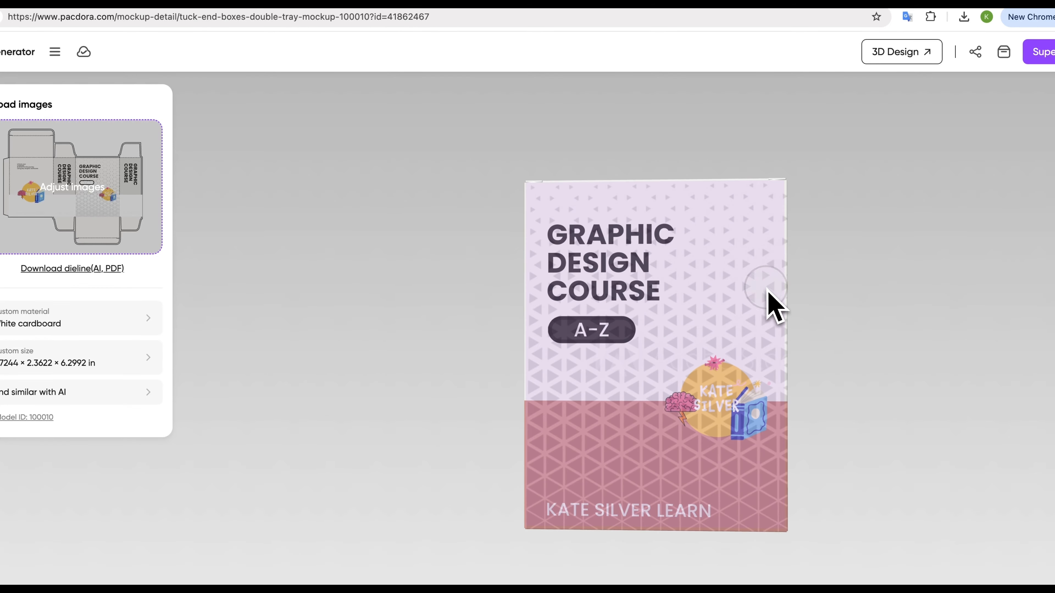
mouse_move(767, 289)
mouse_down()
mouse_move(478, 279)
mouse_move(610, 324)
mouse_move(844, 310)
mouse_move(781, 304)
mouse_up()
Step: Return to the workspace files, open the saved red stand up pouch packaging mockup and rotate it to its back side
click(99, 12)
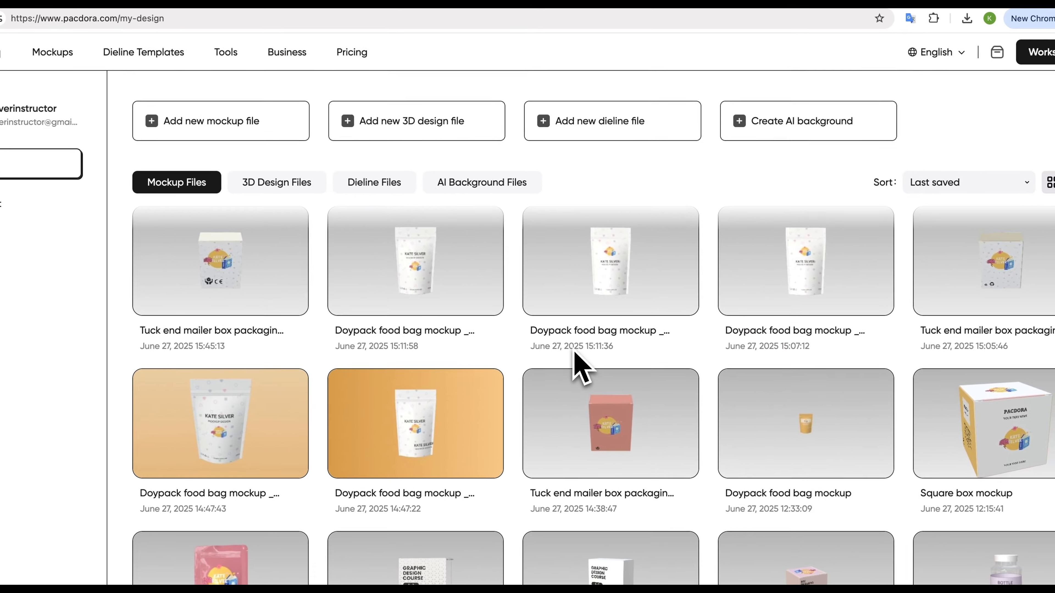
click(755, 249)
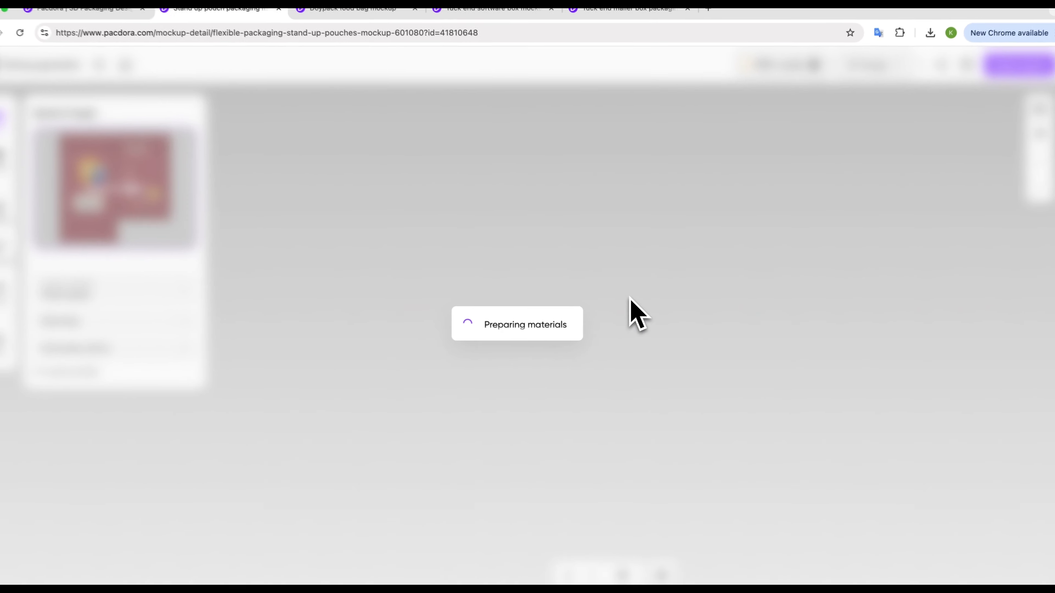
drag(540, 297, 389, 276)
drag(566, 309, 230, 316)
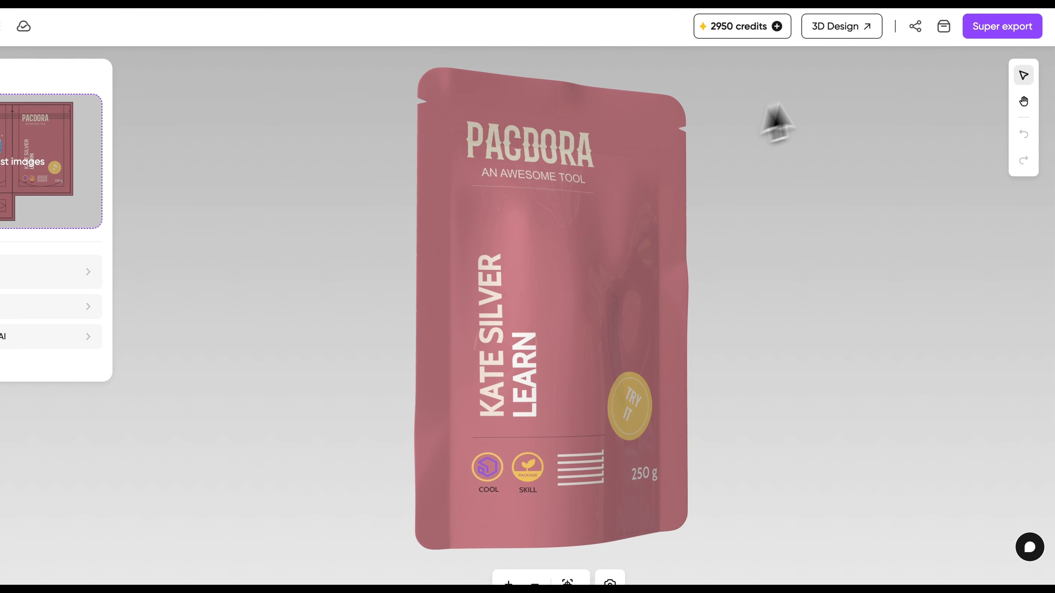
Step: Examine the pouch's export options, covering the artwork and dieline file types and the mockup image format and quality
click(992, 26)
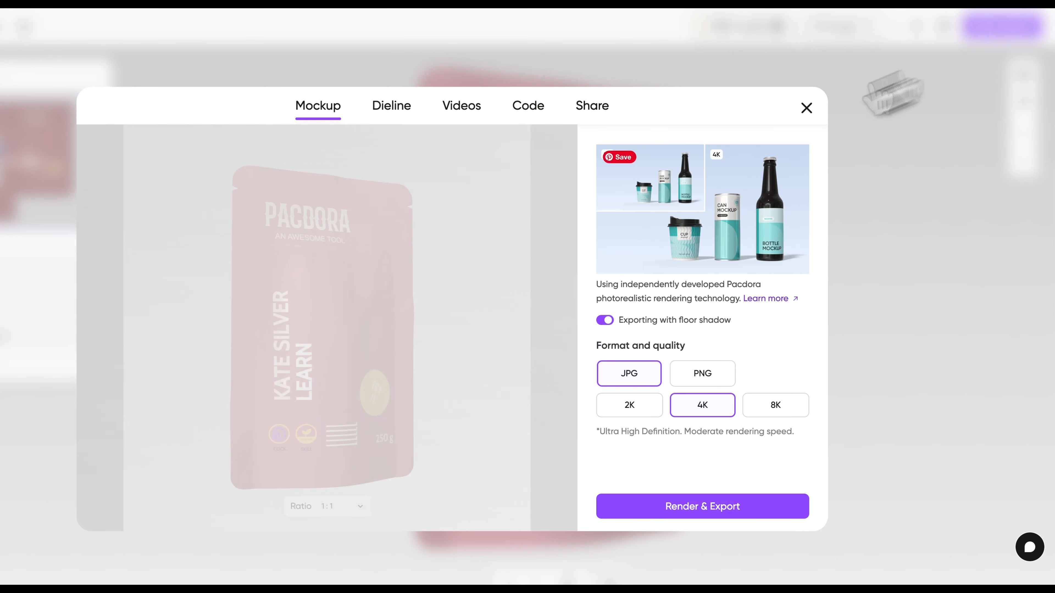
click(395, 108)
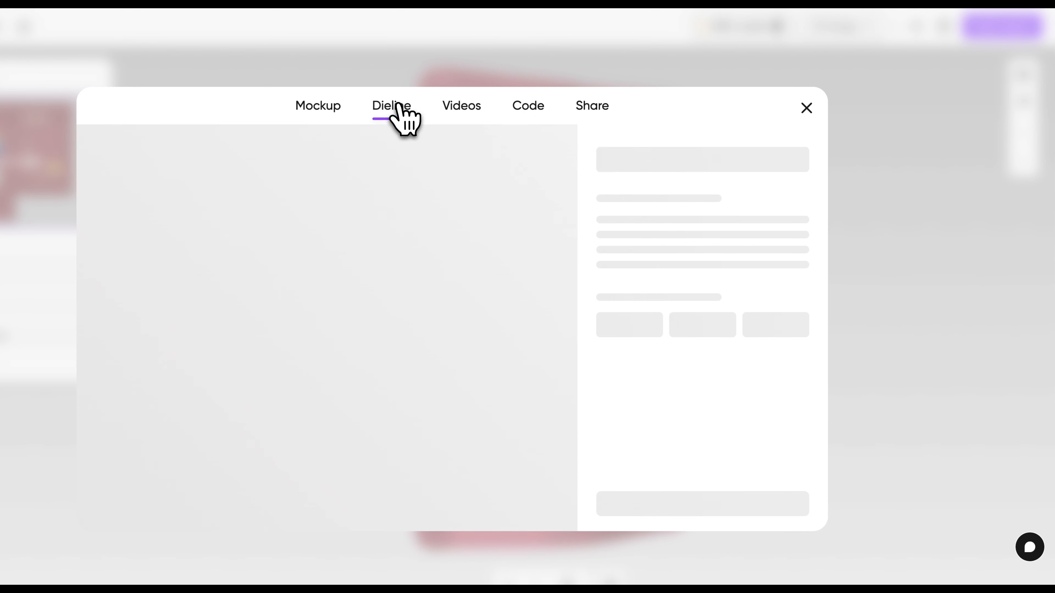
click(702, 233)
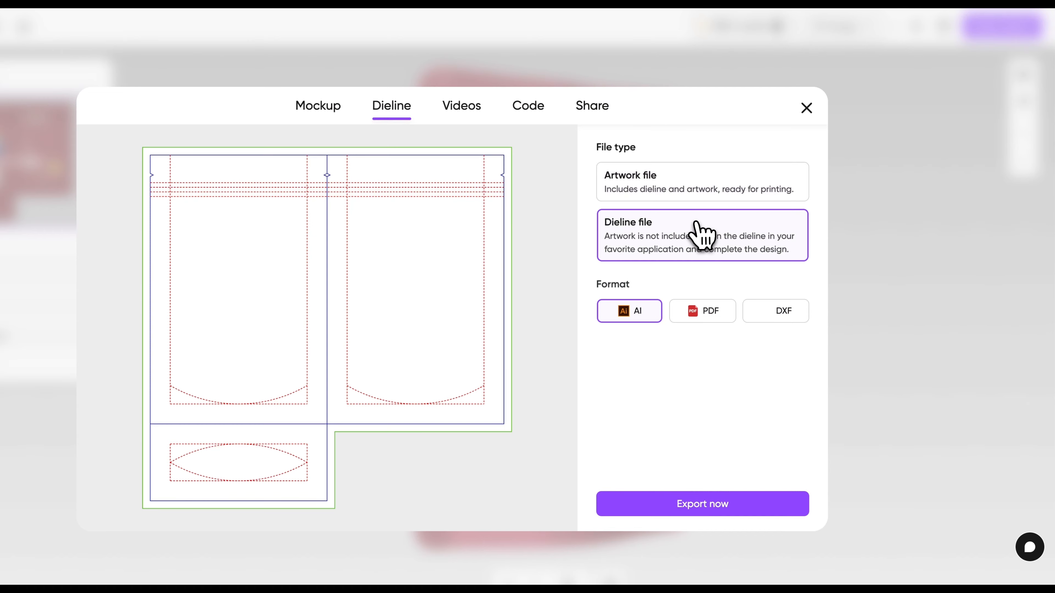
click(691, 201)
click(318, 108)
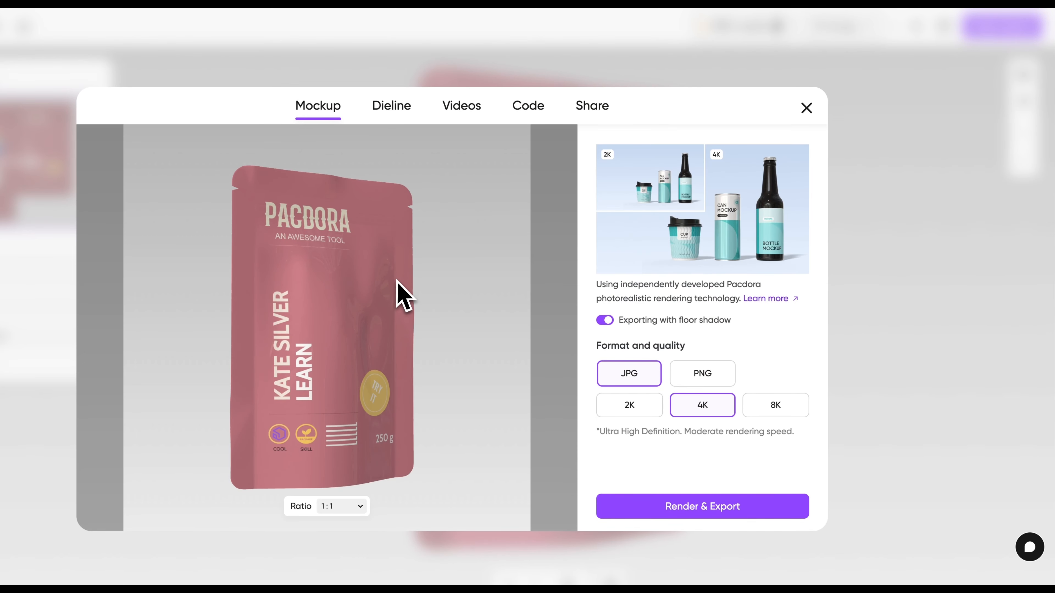
drag(397, 281, 360, 267)
Step: Export the pouch mockup as an MP4 video at 1080P using the 8s animation style
click(462, 108)
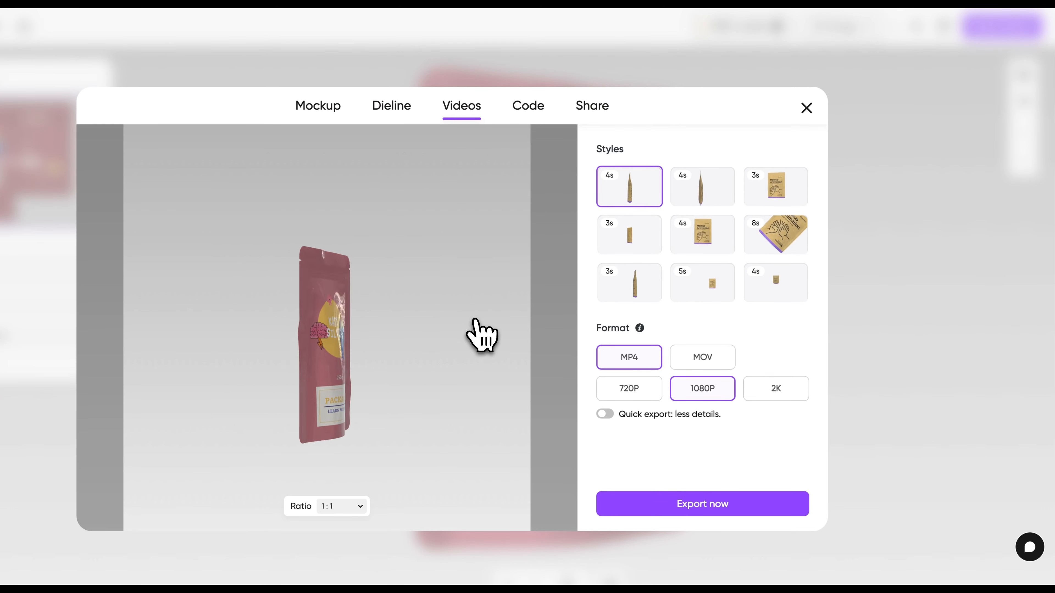
click(780, 245)
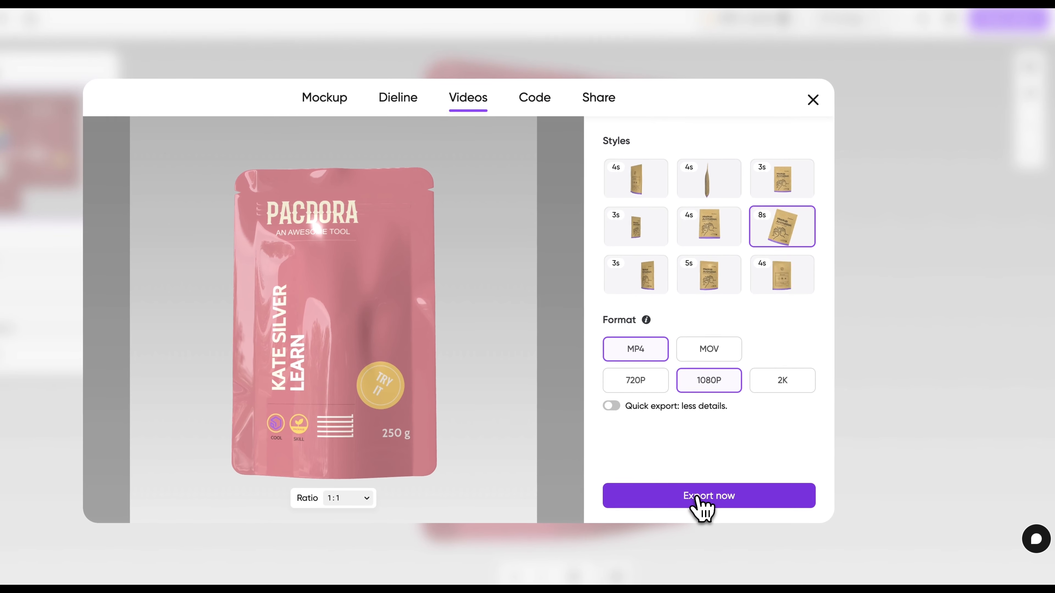
click(697, 501)
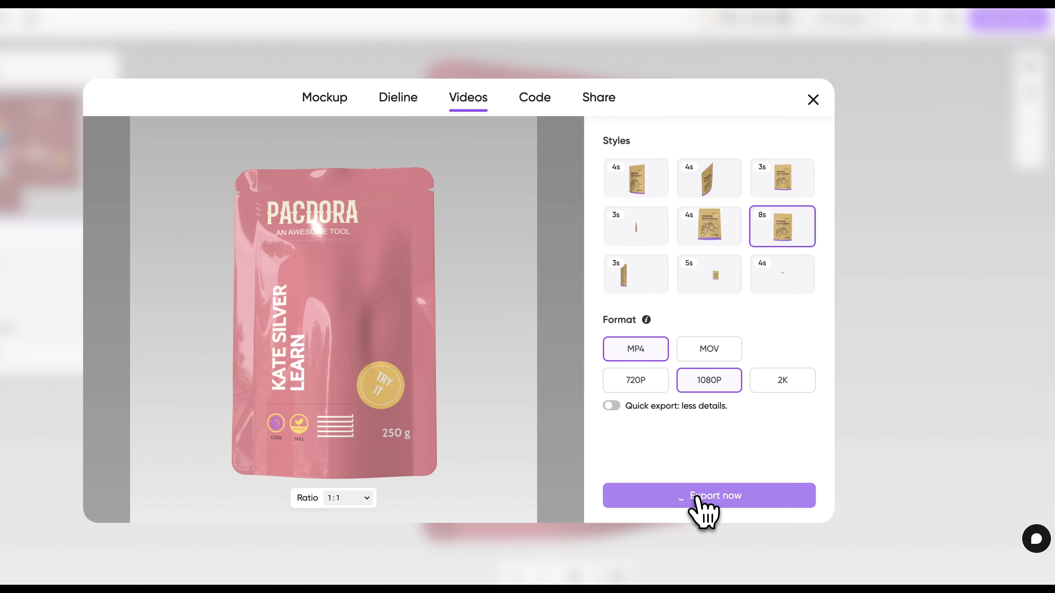